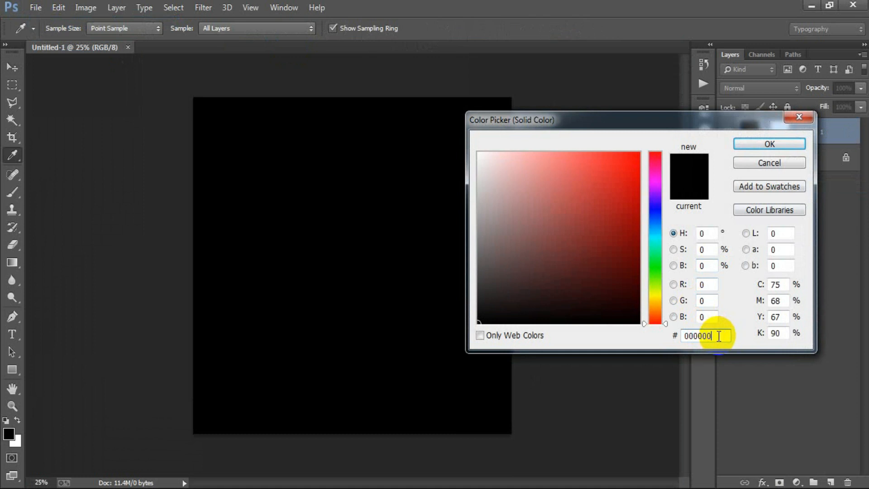
# - Set the solid color fill layer's color to D89407
pyautogui.write('D89407')
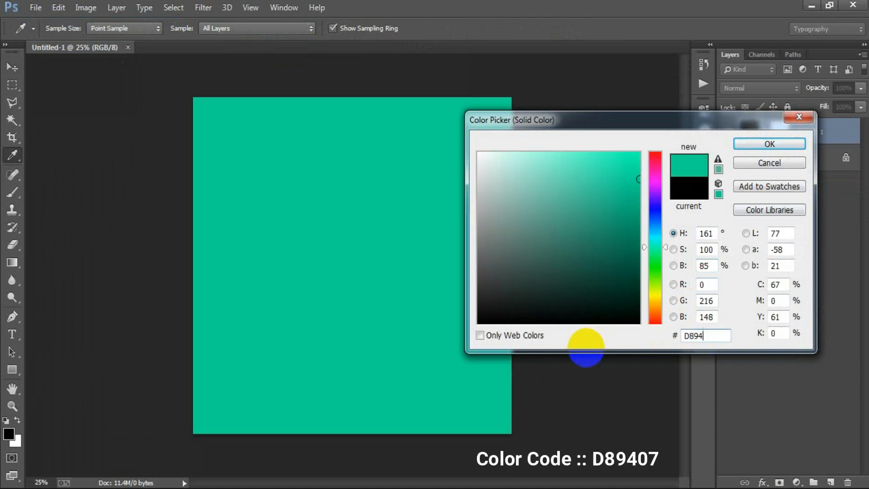
pyautogui.click(766, 145)
pyautogui.press('v')
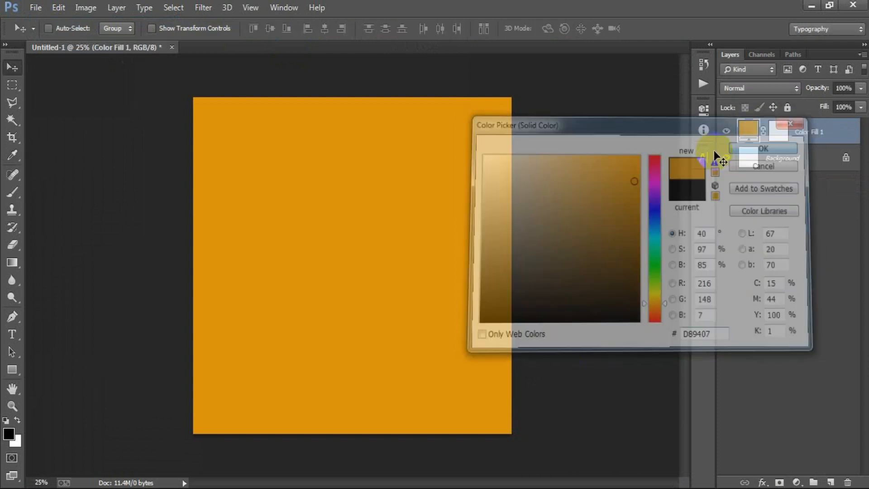
pyautogui.doubleClick(748, 131)
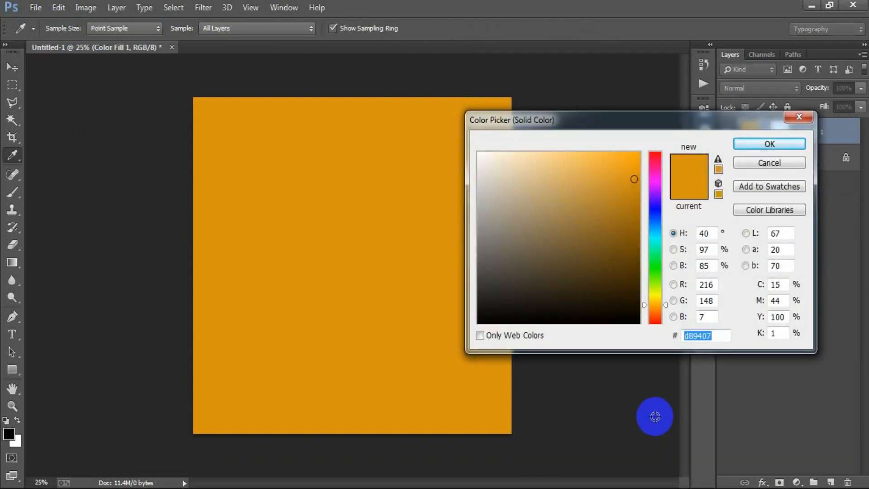
pyautogui.click(770, 163)
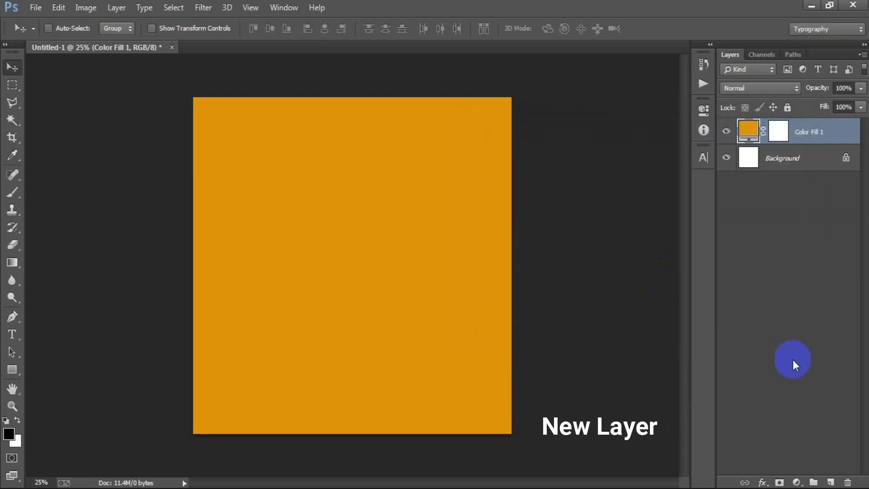
# - Add a new layer and paint one soft white dab near the canvas center with a 384 px brush at 0% hardness
pyautogui.click(829, 482)
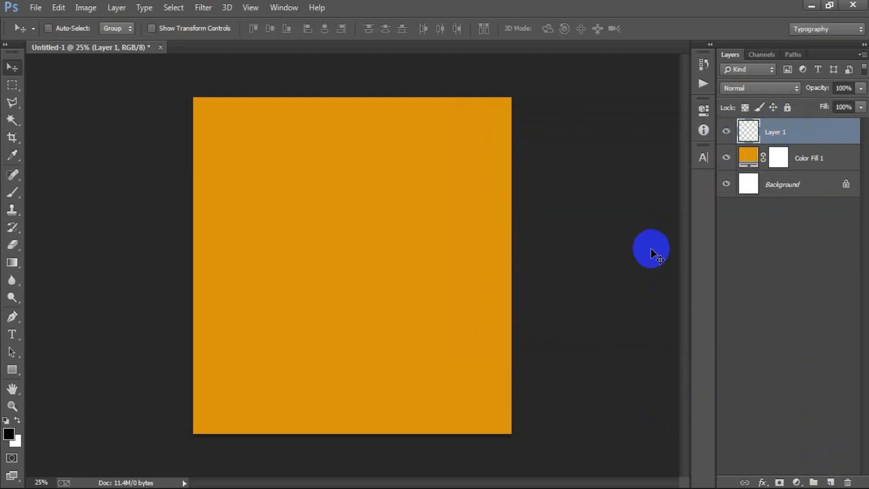
pyautogui.click(13, 192)
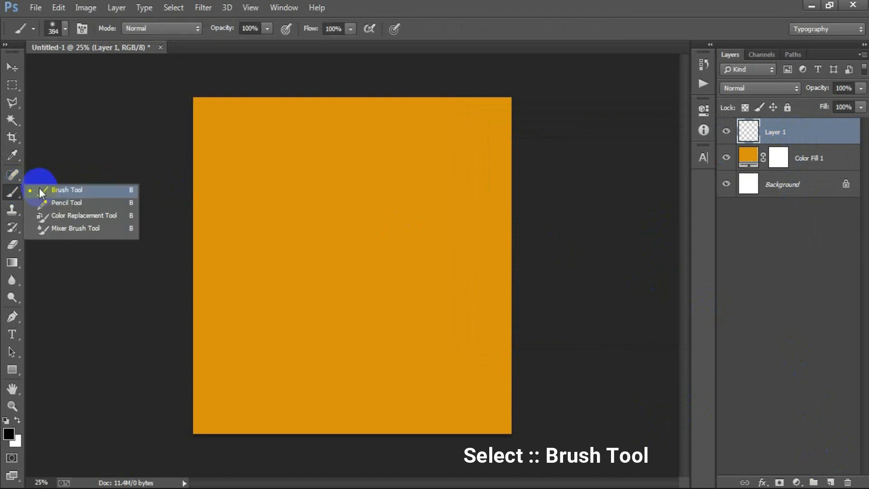
pyautogui.rightClick(326, 208)
pyautogui.click(357, 271)
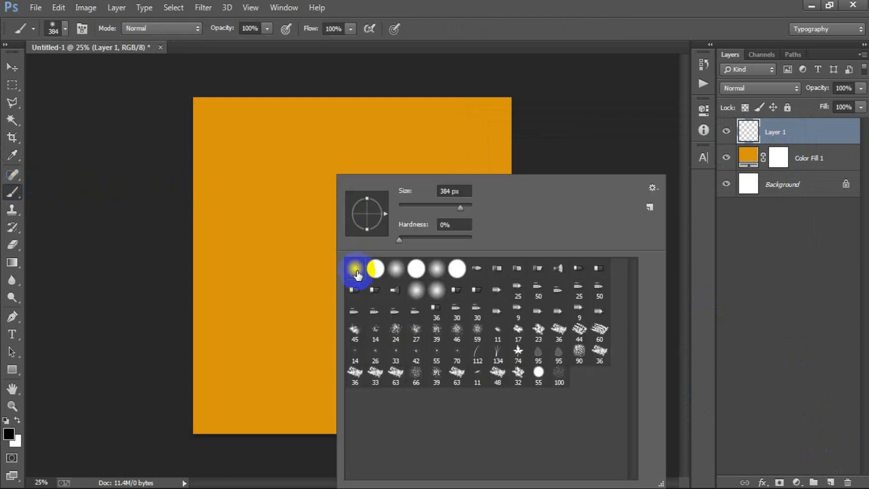
pyautogui.click(430, 23)
pyautogui.click(17, 420)
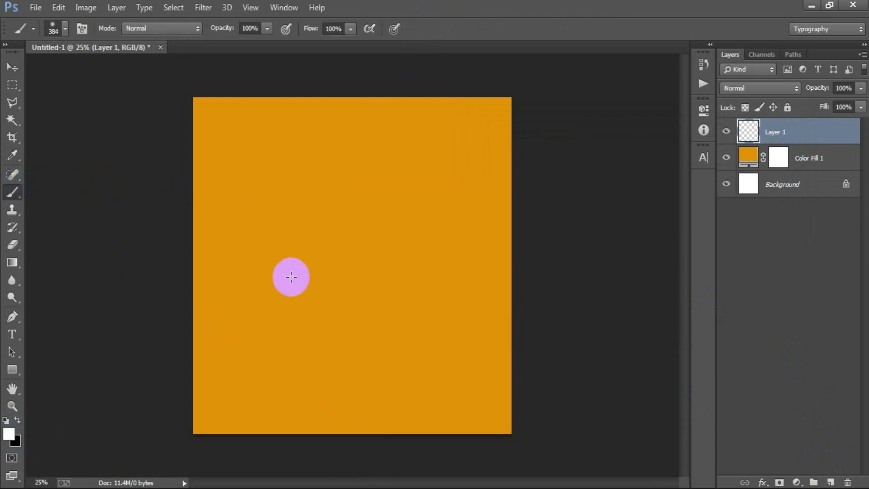
pyautogui.click(343, 252)
pyautogui.click(18, 421)
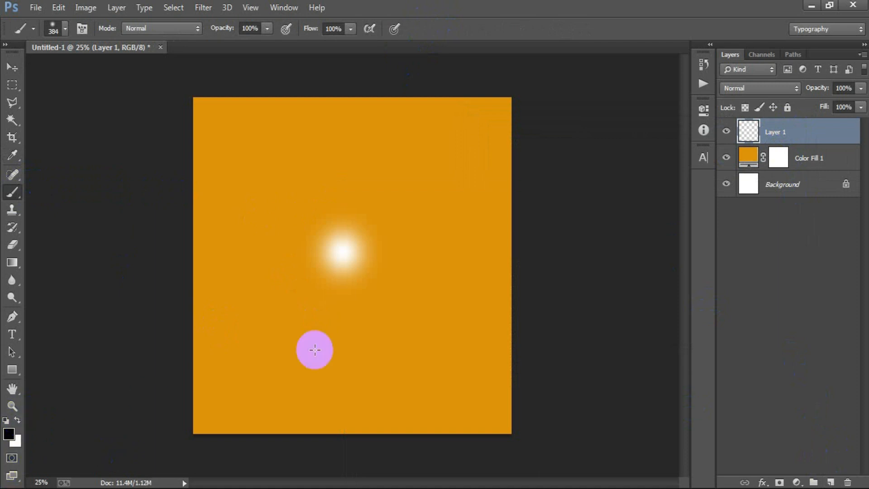
# - Enlarge the white glow to about 445% with Free Transform so it spreads over the canvas
pyautogui.hotkey('ctrl', 't')
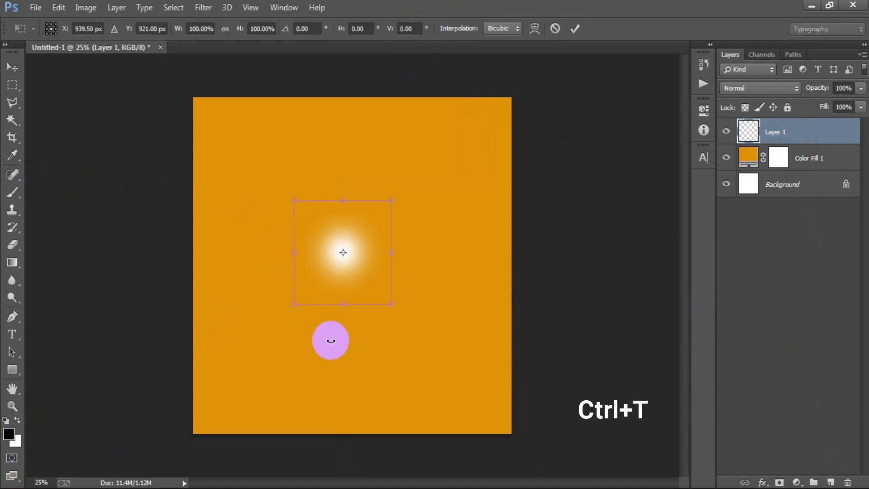
pyautogui.moveTo(390, 304); pyautogui.dragTo(575, 475)
pyautogui.moveTo(325, 278); pyautogui.dragTo(347, 286)
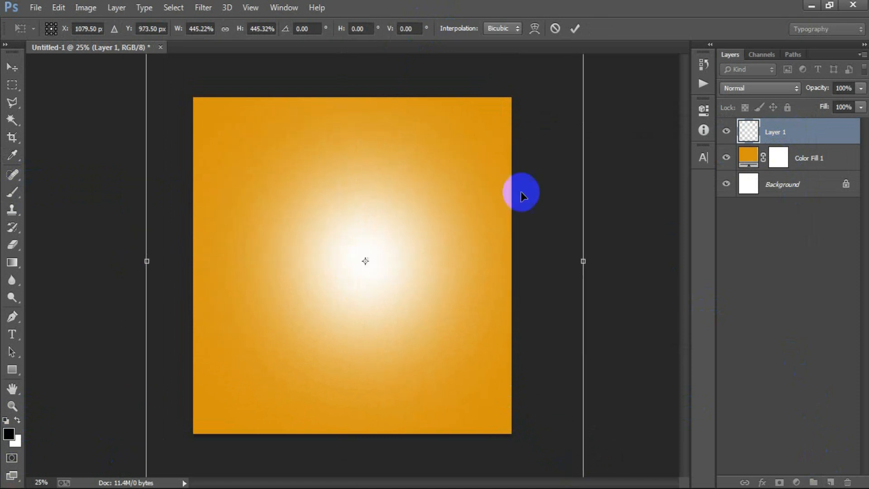
pyautogui.click(576, 29)
# - Align the white glow layer's horizontal center with the Background layer
pyautogui.click(12, 67)
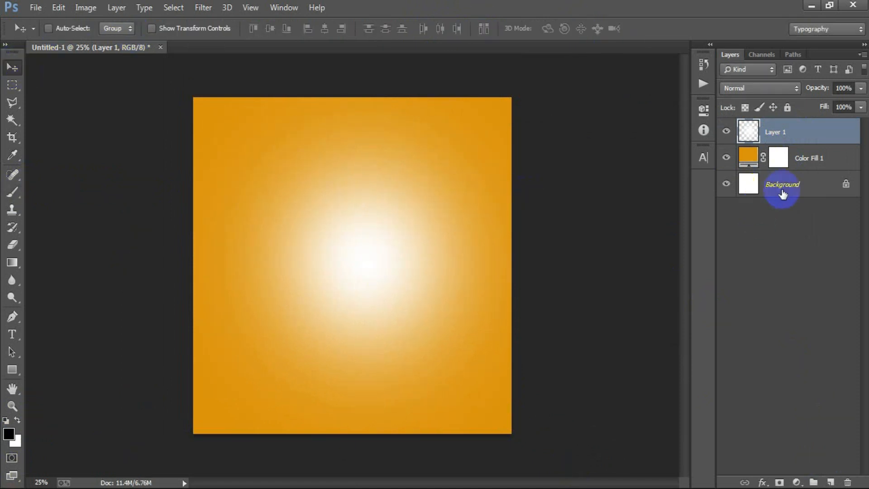
pyautogui.keyDown('ctrl'); pyautogui.click(782, 189); pyautogui.keyUp('ctrl')
pyautogui.click(329, 29)
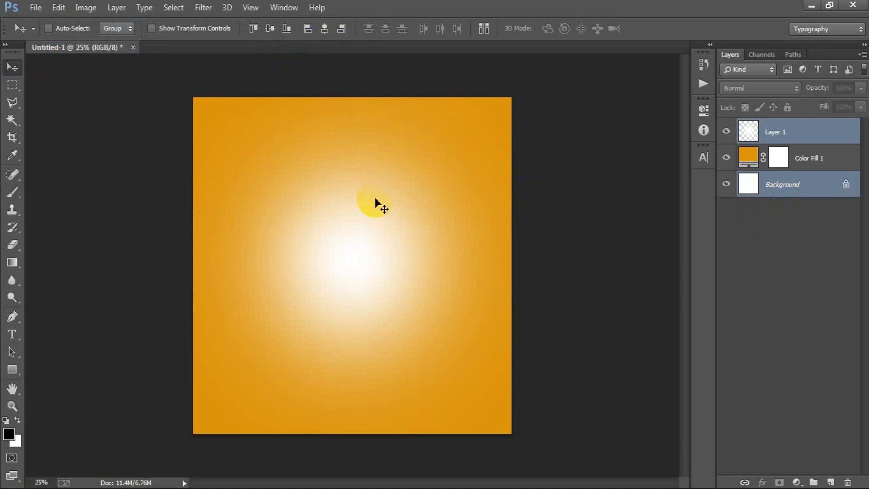
# - Lower the white glow layer's opacity to 87%
pyautogui.click(842, 135)
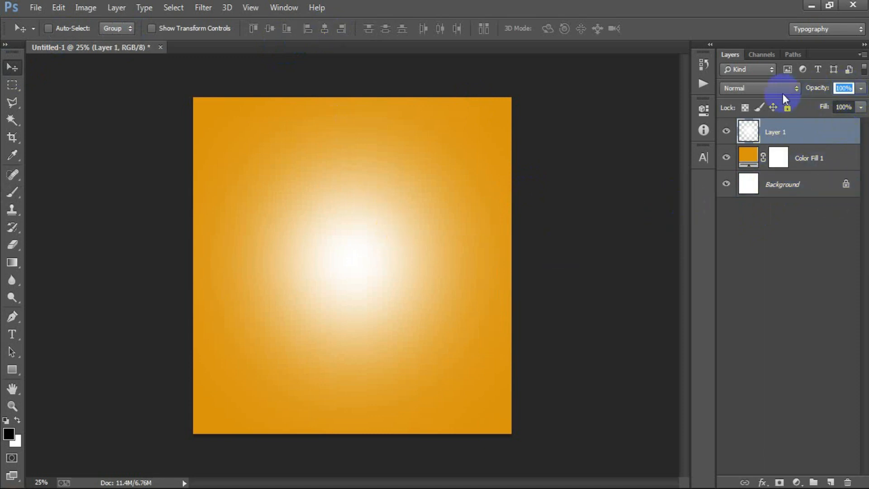
pyautogui.write('85')
pyautogui.click(739, 160)
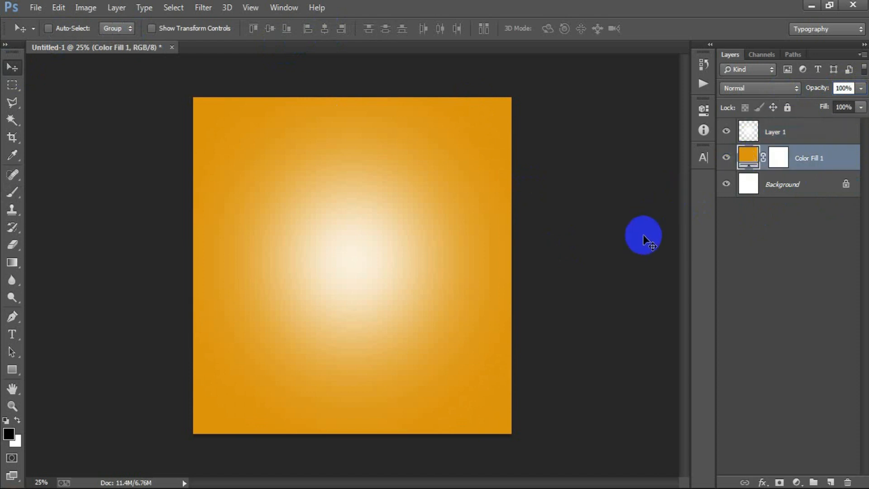
pyautogui.click(825, 134)
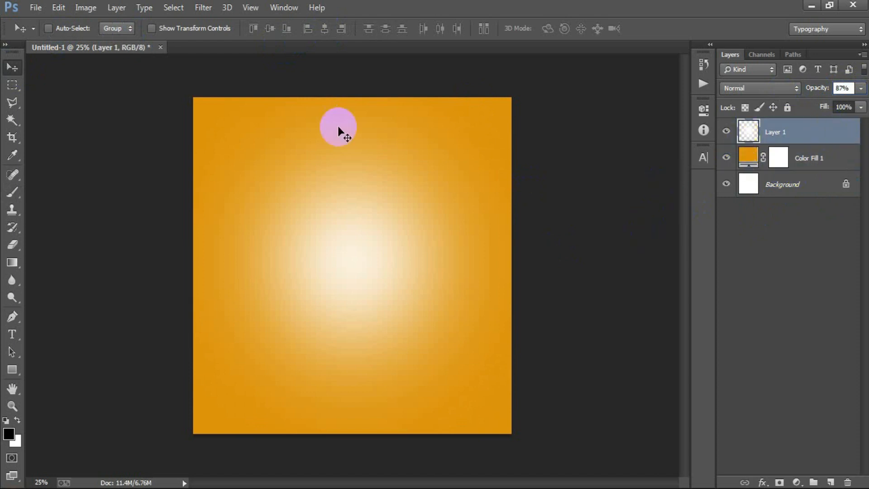
# - Place the blank-screen phone image as a linked file, scaled to about 69%, over the right half of the canvas
pyautogui.click(41, 12)
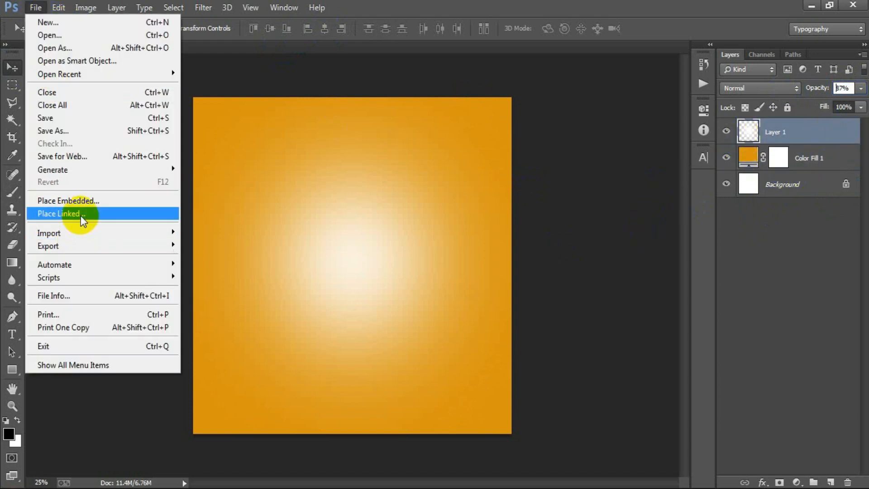
pyautogui.click(81, 216)
pyautogui.doubleClick(693, 108)
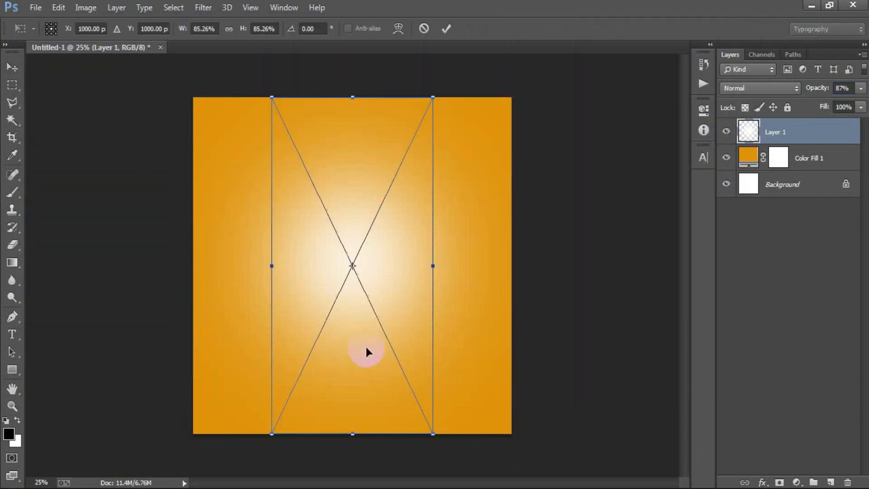
pyautogui.moveTo(426, 430); pyautogui.dragTo(419, 403)
pyautogui.moveTo(402, 335); pyautogui.dragTo(457, 345)
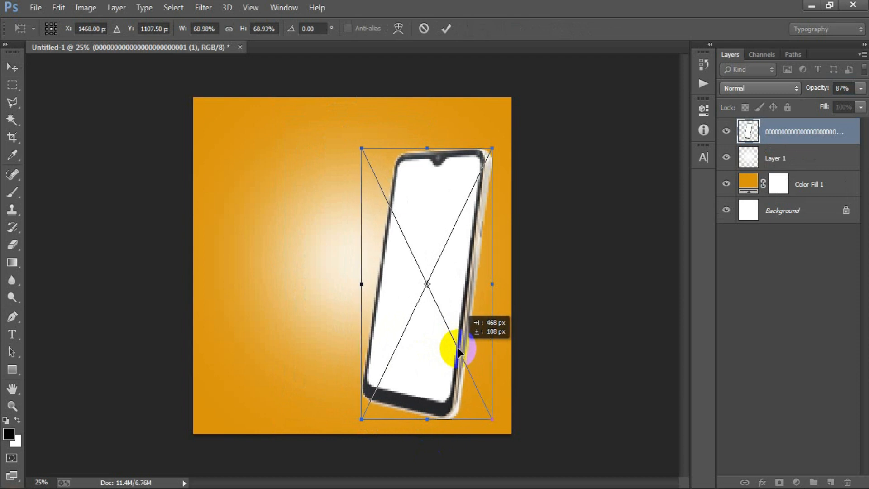
pyautogui.click(446, 28)
# - Nudge the phone image slightly left and up to fine-tune its position on the canvas
pyautogui.hotkey('shift', 'Right')
pyautogui.hotkey('shift', 'Right')
pyautogui.hotkey('shift', 'Right')
pyautogui.hotkey('shift', 'Down')
pyautogui.hotkey('shift', 'Down')
pyautogui.hotkey('shift', 'Down')
pyautogui.hotkey('shift', 'Left')
pyautogui.hotkey('shift', 'Left')
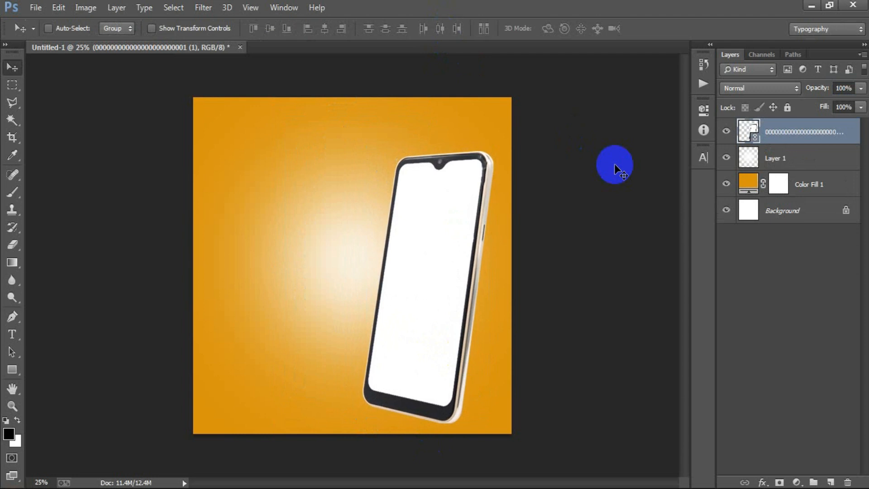
pyautogui.press('Up')
pyautogui.press('Up')
pyautogui.press('Up')
pyautogui.press('Up')
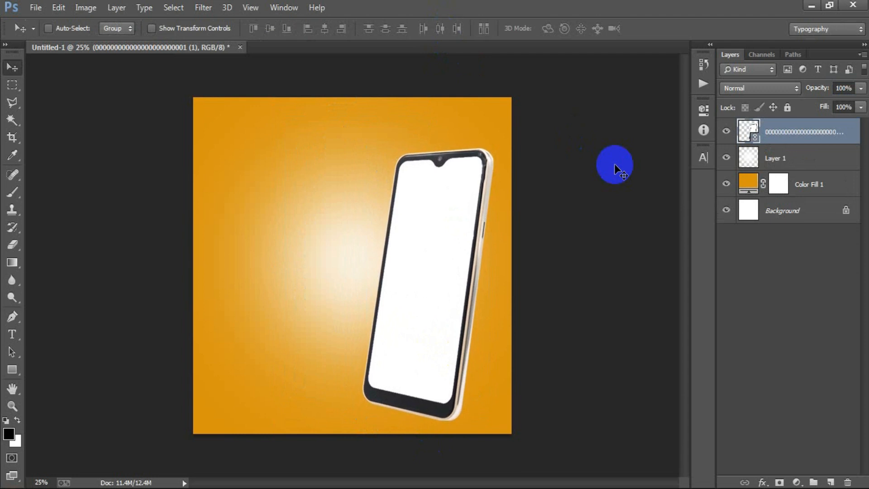
pyautogui.press('Left')
pyautogui.press('Up')
pyautogui.press('Left')
pyautogui.press('Up')
pyautogui.press('Up')
pyautogui.press('Up')
pyautogui.press('Up')
pyautogui.press('Left')
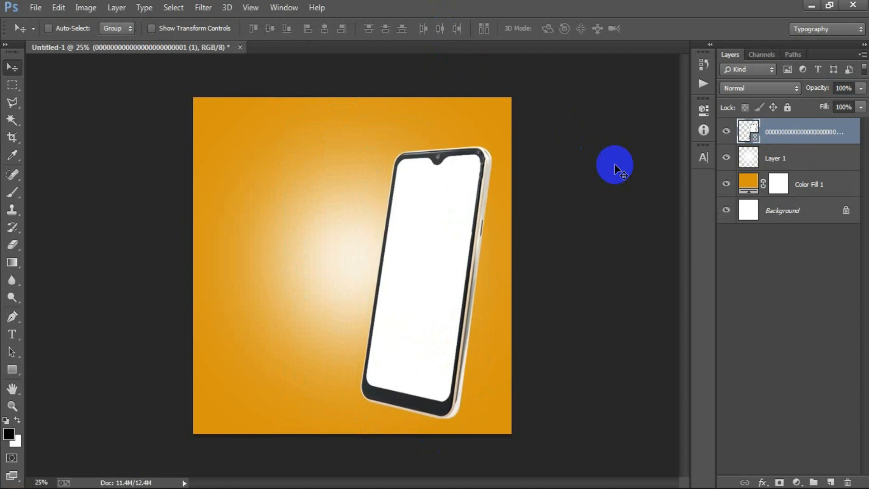
# - Scale the phone image down slightly with Free Transform
pyautogui.hotkey('ctrl', 't')
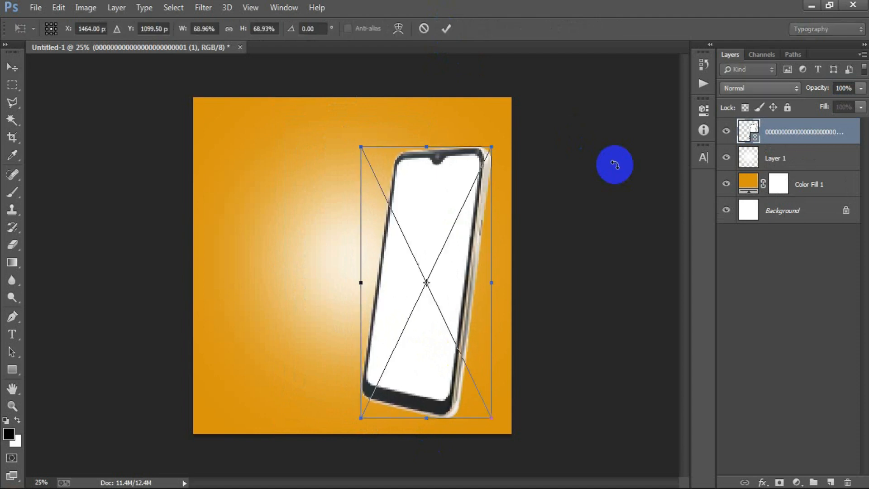
pyautogui.moveTo(491, 418); pyautogui.dragTo(490, 413)
pyautogui.click(447, 29)
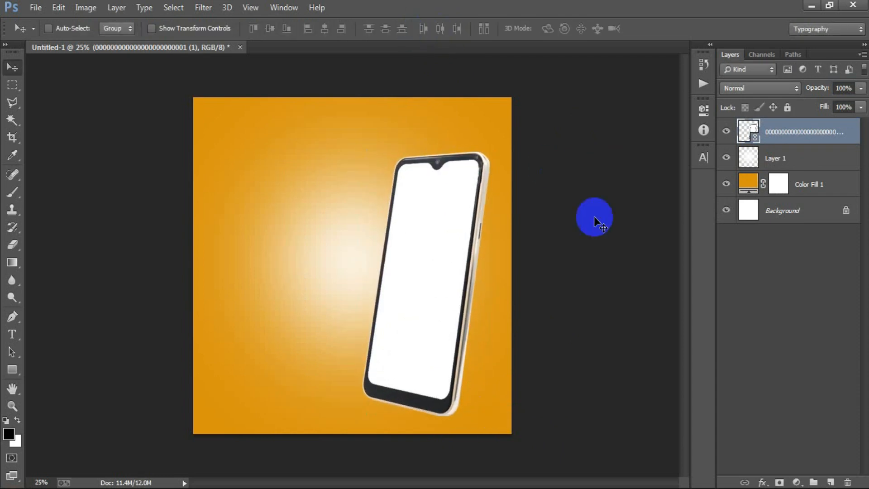
# - Rasterize the phone layer and copy its white screen area to a new layer using the Magic Wand tool
pyautogui.rightClick(785, 131)
pyautogui.click(521, 252)
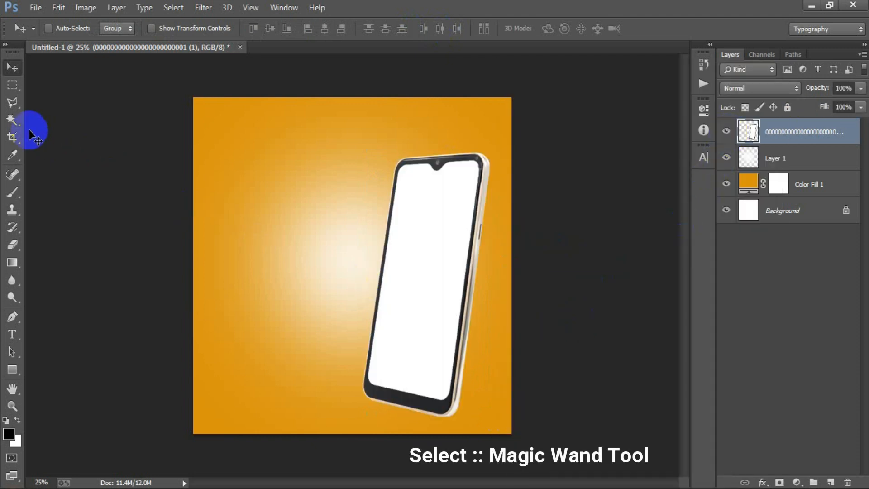
pyautogui.click(12, 120)
pyautogui.click(69, 130)
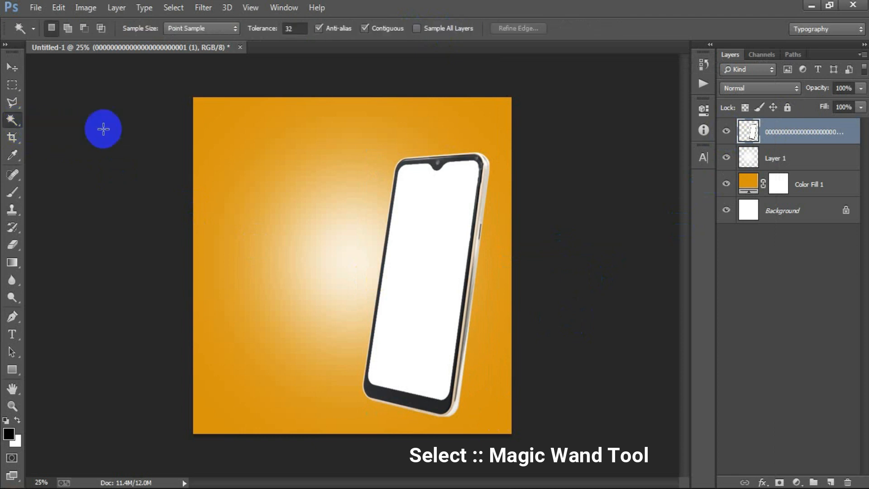
pyautogui.click(444, 292)
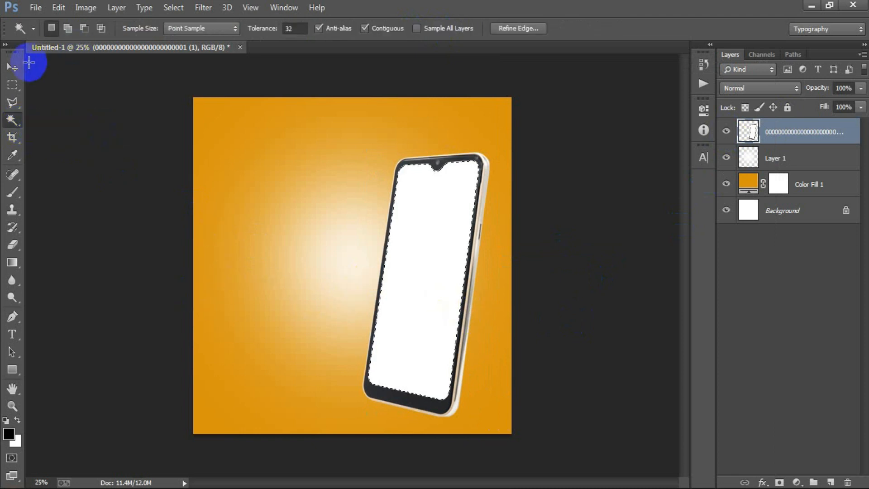
pyautogui.press('v')
pyautogui.hotkey('ctrl', 'j')
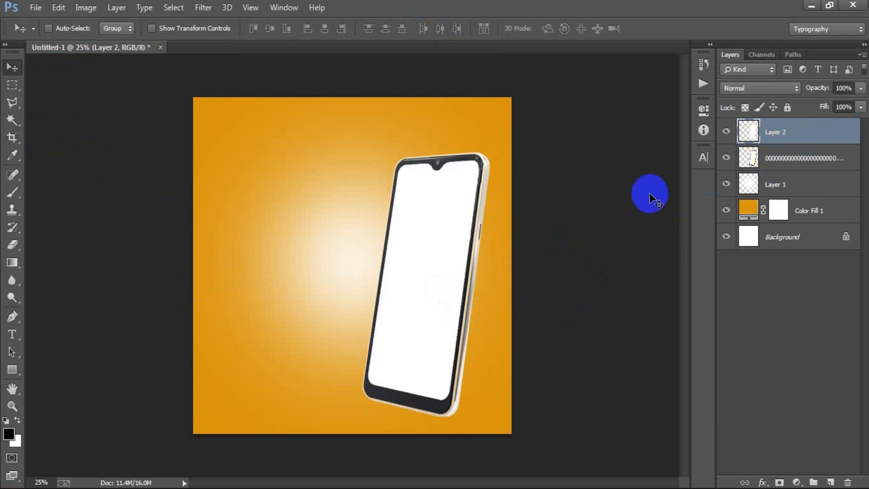
# - Place the map screenshot as a linked file at 50% scale over the phone
pyautogui.click(40, 10)
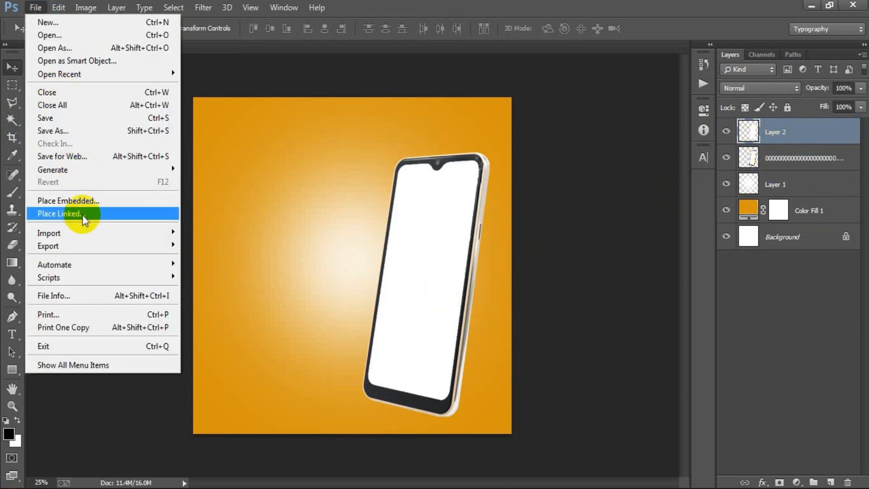
pyautogui.click(82, 215)
pyautogui.doubleClick(190, 189)
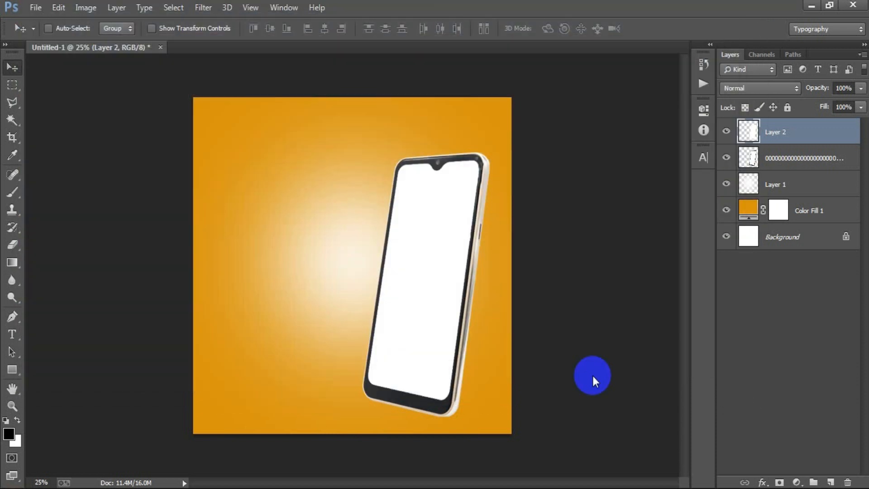
pyautogui.moveTo(406, 273); pyautogui.dragTo(450, 254)
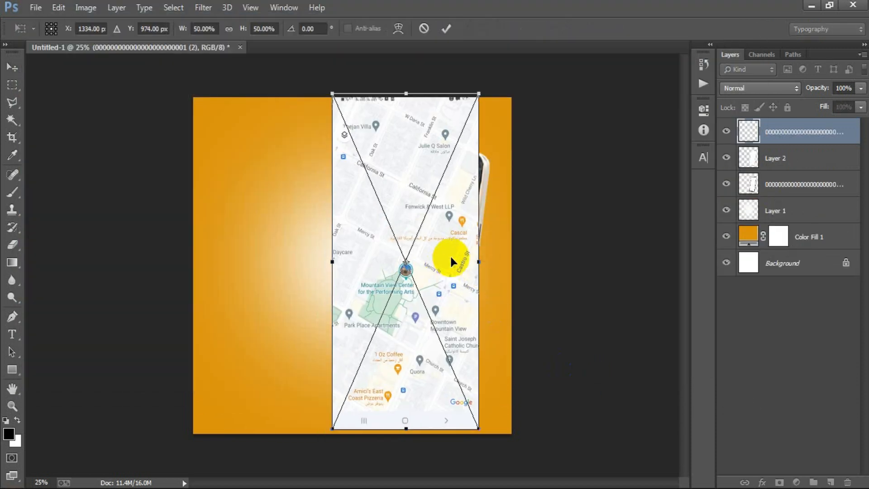
pyautogui.click(446, 28)
# - Clip the map image to the phone screen layer below it with a clipping mask
pyautogui.click(764, 151)
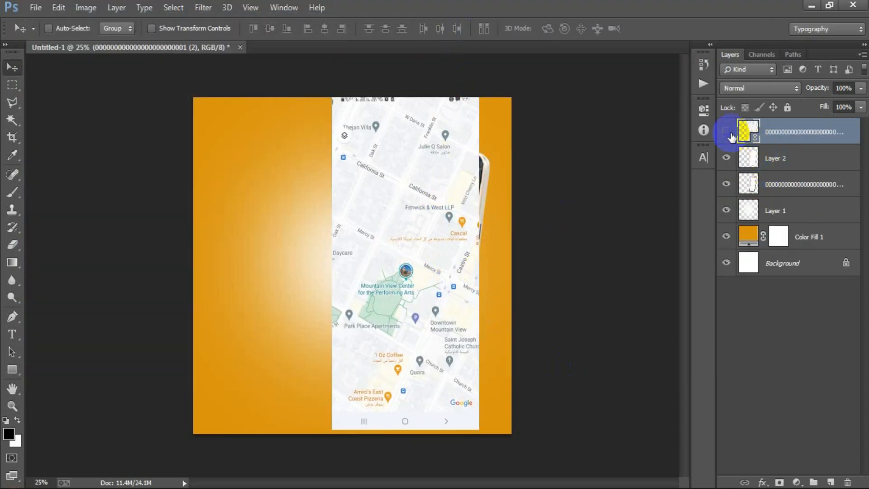
pyautogui.rightClick(813, 136)
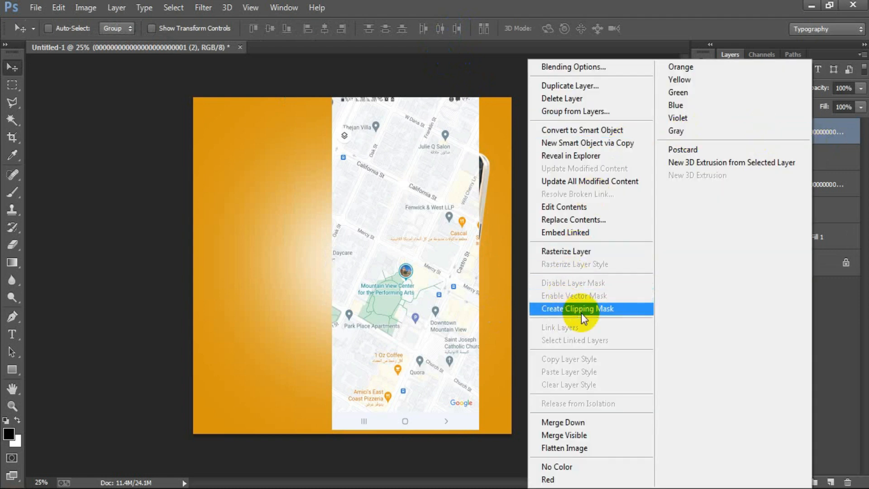
pyautogui.click(582, 313)
pyautogui.moveTo(446, 281)
pyautogui.mouseDown()
pyautogui.moveTo(431, 273)
pyautogui.moveTo(445, 283)
pyautogui.mouseUp()
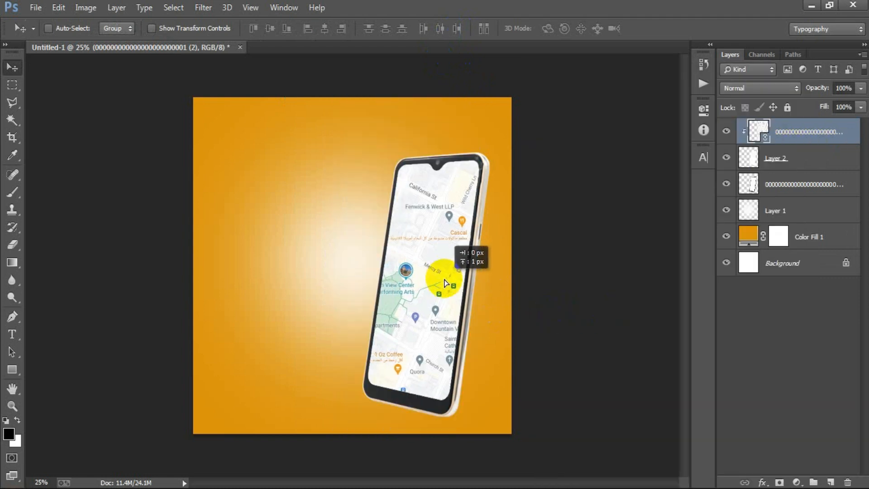
# - Rotate the map about 10.47 degrees and scale it to about 56% so it fills the tilted phone screen
pyautogui.hotkey('ctrl', 't')
pyautogui.moveTo(508, 403); pyautogui.dragTo(510, 445)
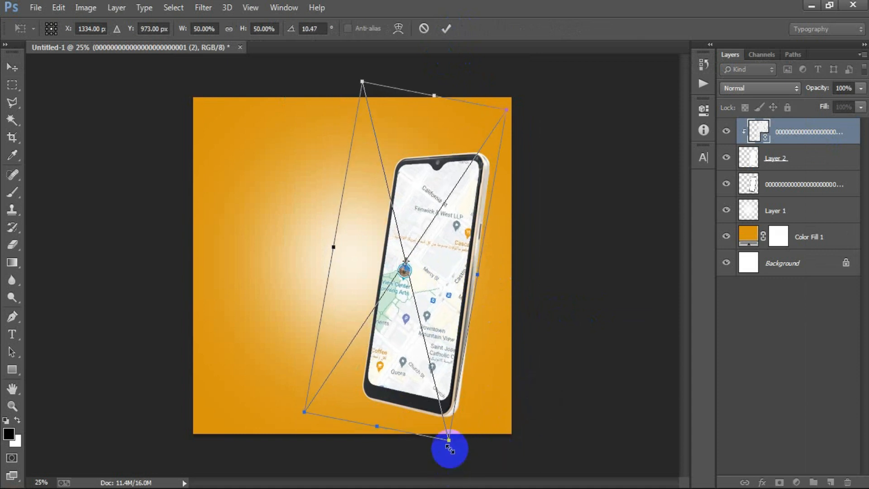
pyautogui.moveTo(448, 440); pyautogui.dragTo(452, 461)
pyautogui.moveTo(441, 297); pyautogui.dragTo(447, 296)
pyautogui.click(447, 29)
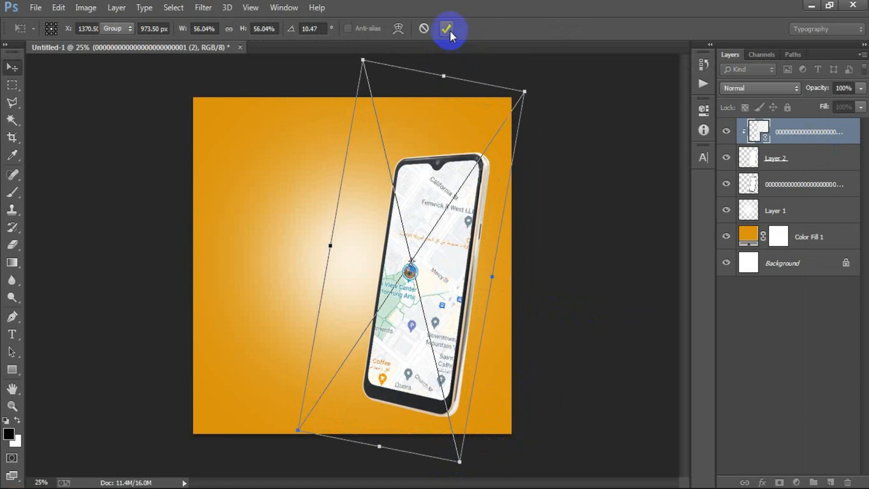
# - Check the map, screen and phone layers by toggling their visibility, and merge the three into one layer
pyautogui.keyDown('shift'); pyautogui.click(797, 185); pyautogui.keyUp('shift')
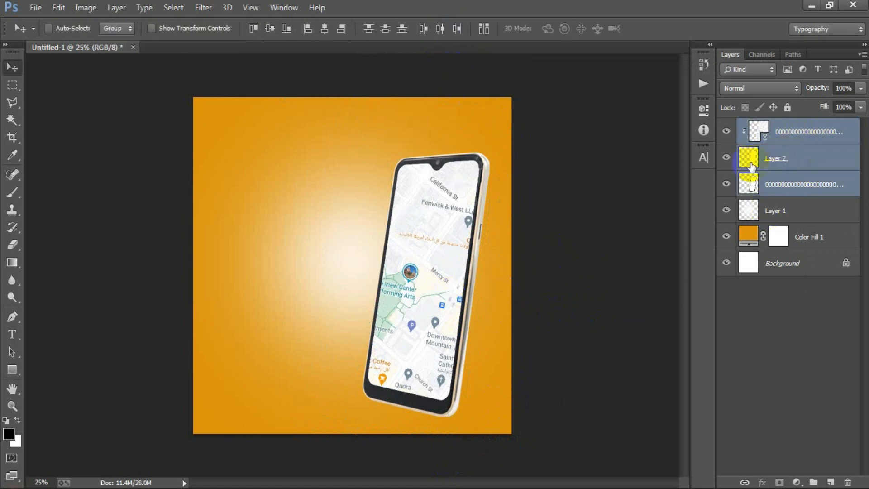
pyautogui.click(725, 131)
pyautogui.click(725, 131)
pyautogui.click(725, 158)
pyautogui.click(725, 158)
pyautogui.click(727, 185)
pyautogui.click(727, 184)
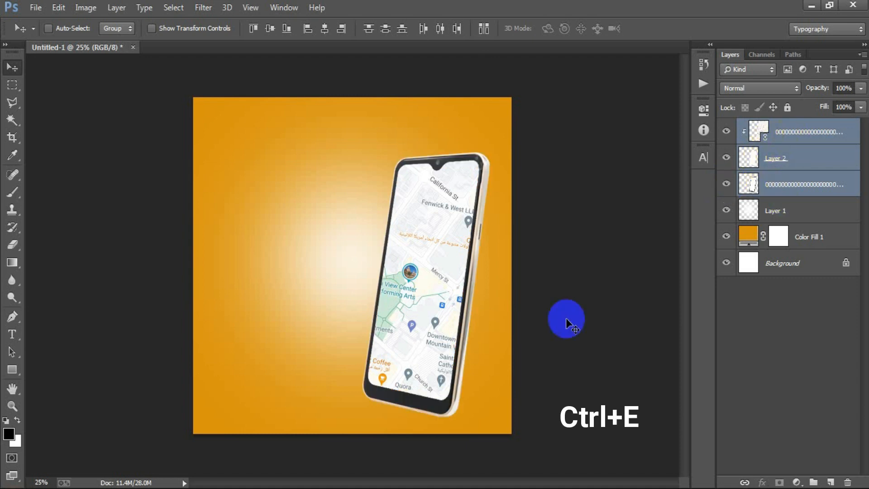
pyautogui.hotkey('ctrl', 'e')
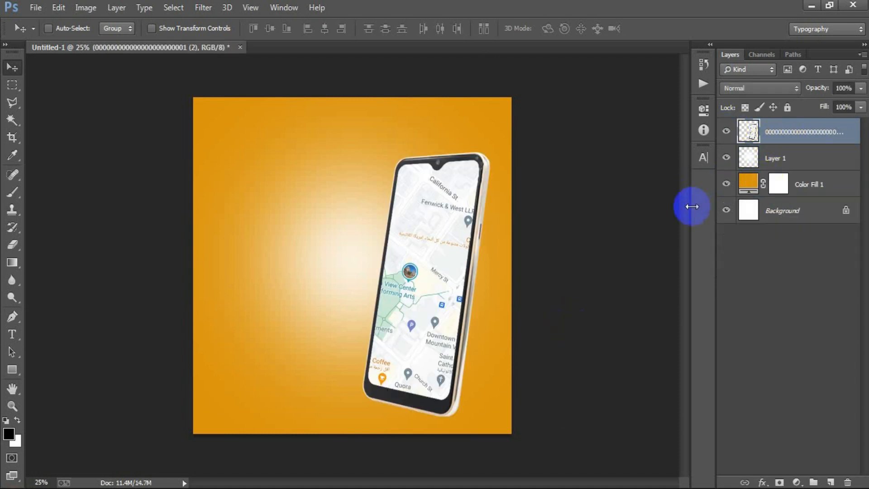
# - Place the curved road image as a linked file at about 64% scale, running from the canvas's left edge to the phone
pyautogui.click(37, 8)
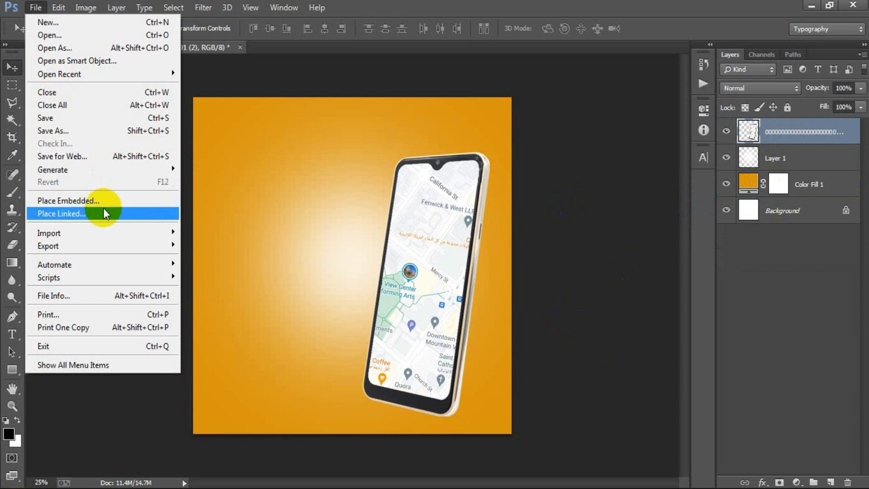
pyautogui.click(104, 208)
pyautogui.doubleClick(271, 217)
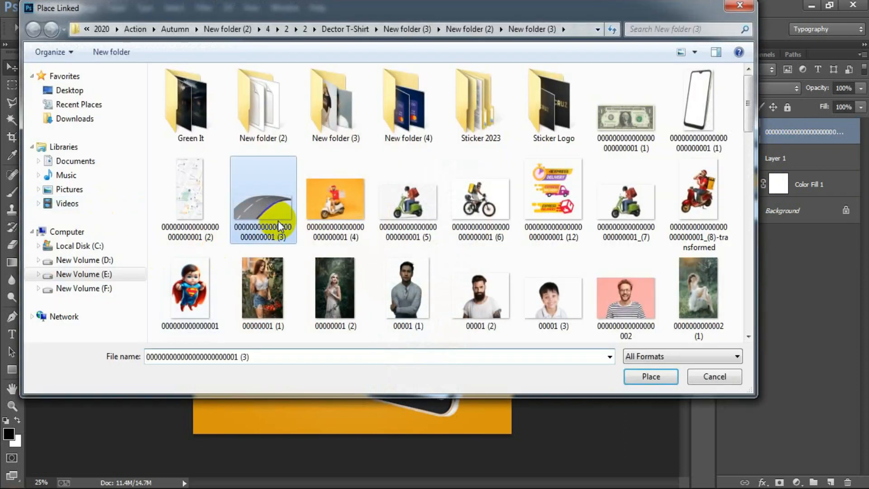
pyautogui.moveTo(385, 342); pyautogui.dragTo(367, 430)
pyautogui.moveTo(439, 382); pyautogui.dragTo(417, 349)
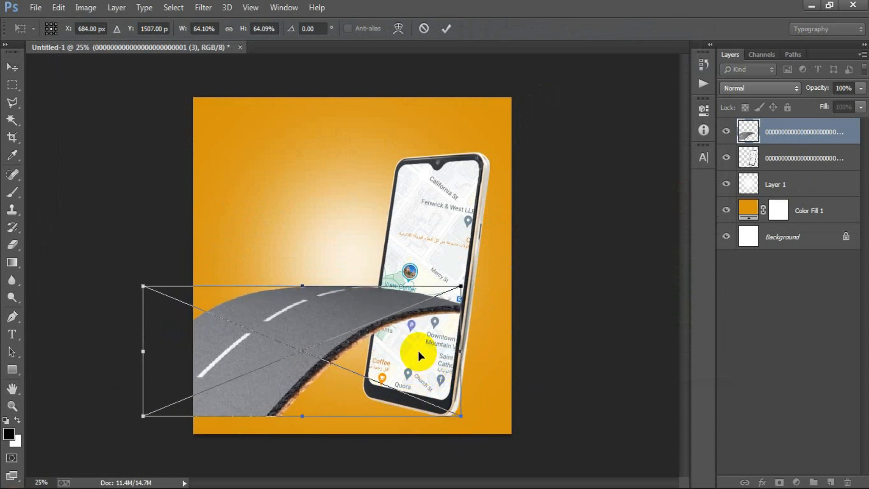
pyautogui.click(447, 29)
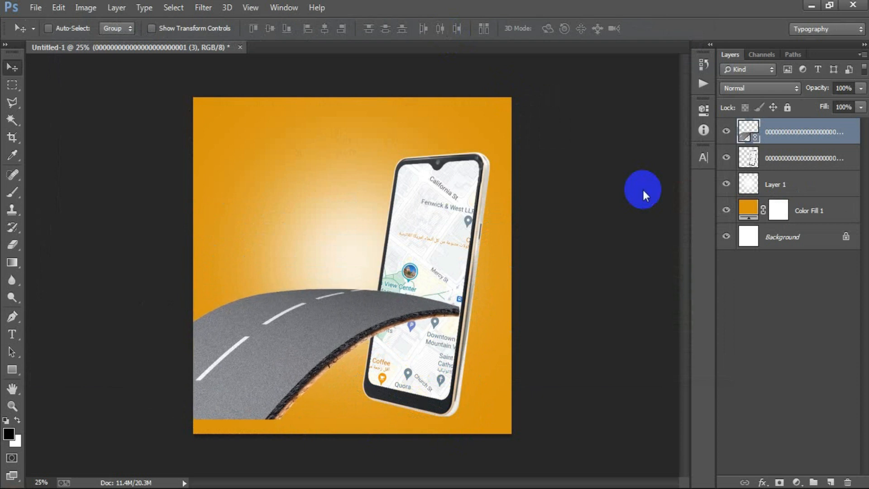
# - Stretch the road to 72.65% height with a slight clockwise rotation using Free Transform, and rasterize its layer
pyautogui.hotkey('ctrl', 't')
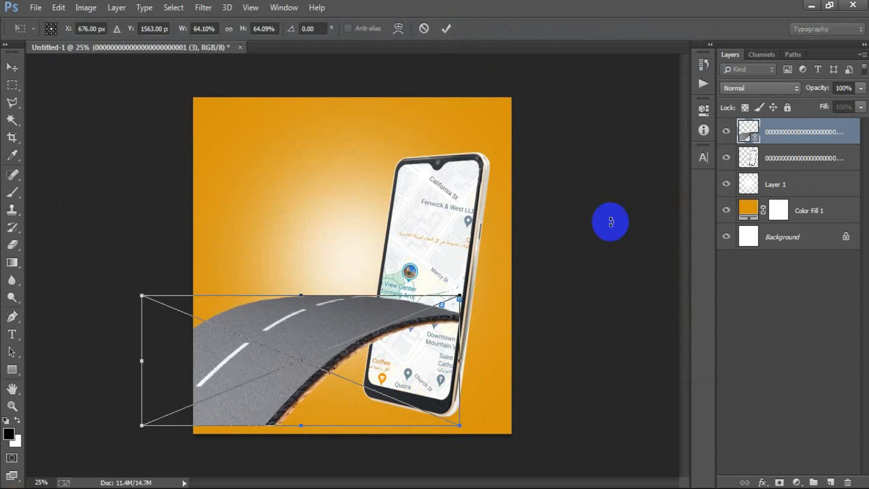
pyautogui.moveTo(301, 426); pyautogui.dragTo(297, 446)
pyautogui.click(447, 29)
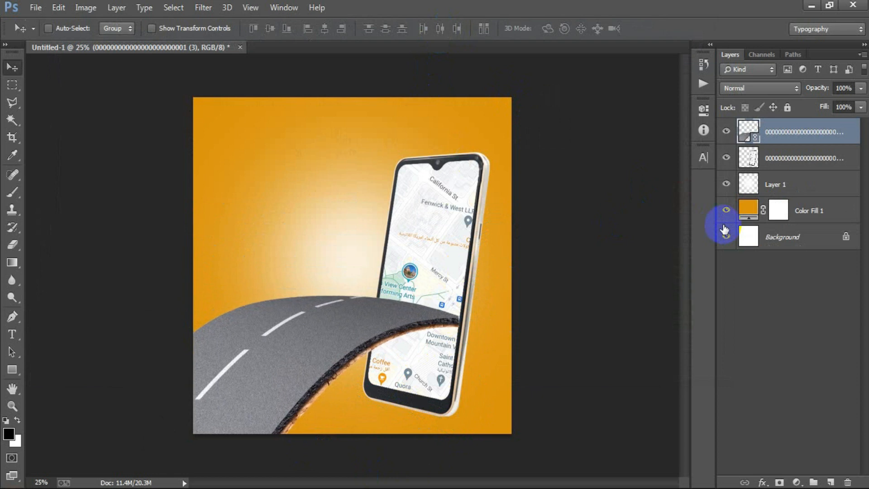
pyautogui.hotkey('ctrl', 't')
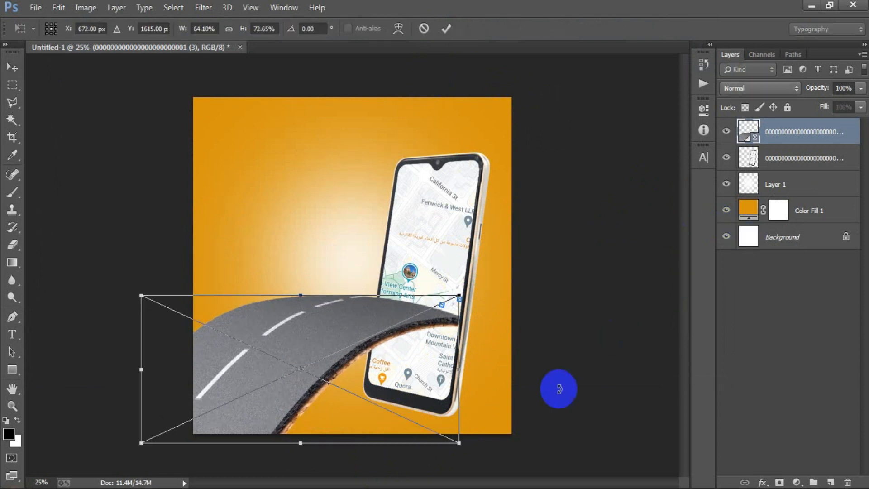
pyautogui.moveTo(557, 388); pyautogui.dragTo(539, 417)
pyautogui.click(446, 28)
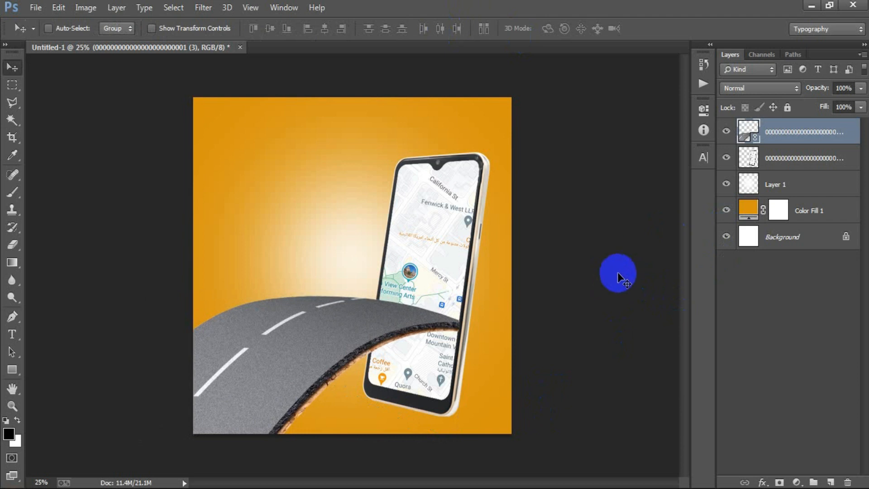
pyautogui.rightClick(782, 138)
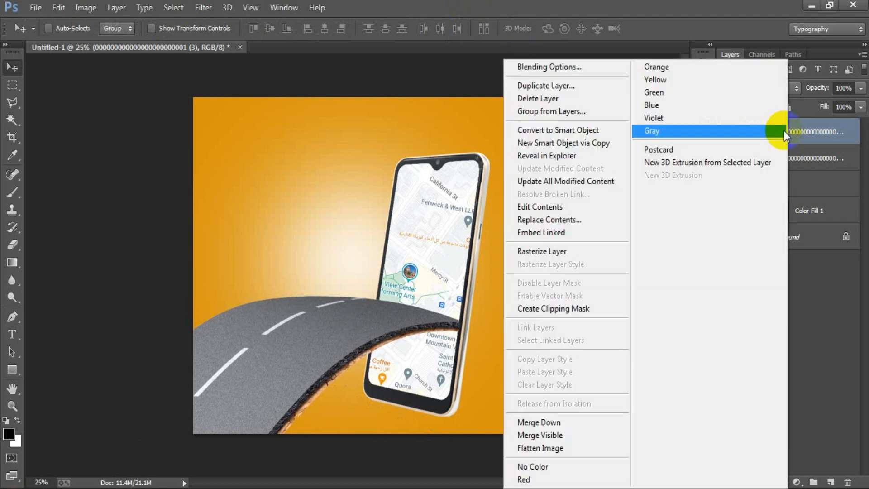
pyautogui.click(544, 251)
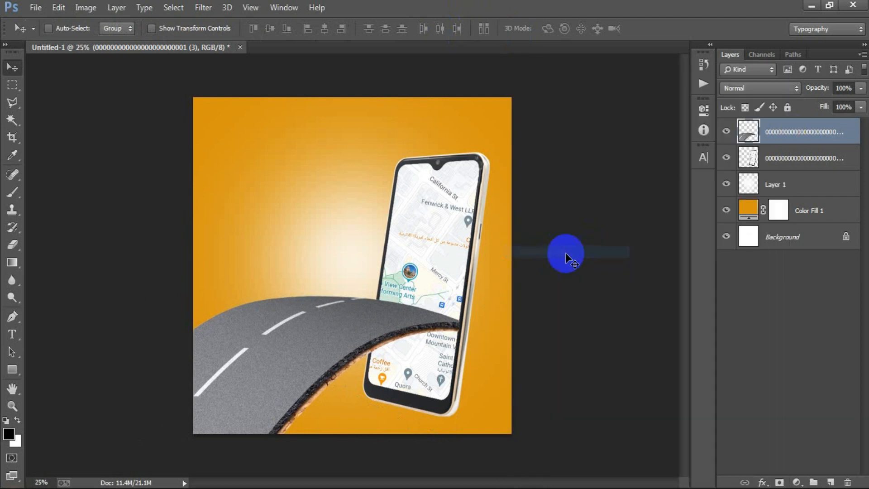
# - Place the one-dollar bill image as a linked file over the road, rotated about -30 degrees
pyautogui.click(36, 7)
pyautogui.click(78, 216)
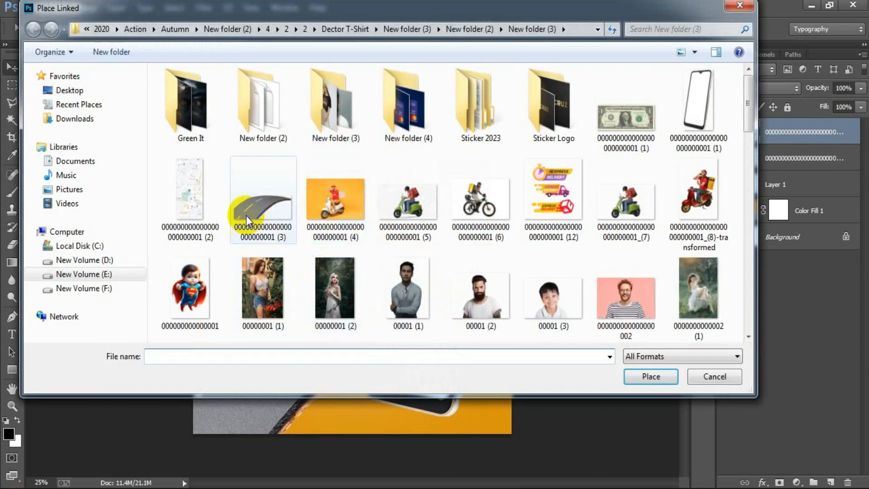
pyautogui.doubleClick(638, 118)
pyautogui.moveTo(517, 337); pyautogui.dragTo(536, 329)
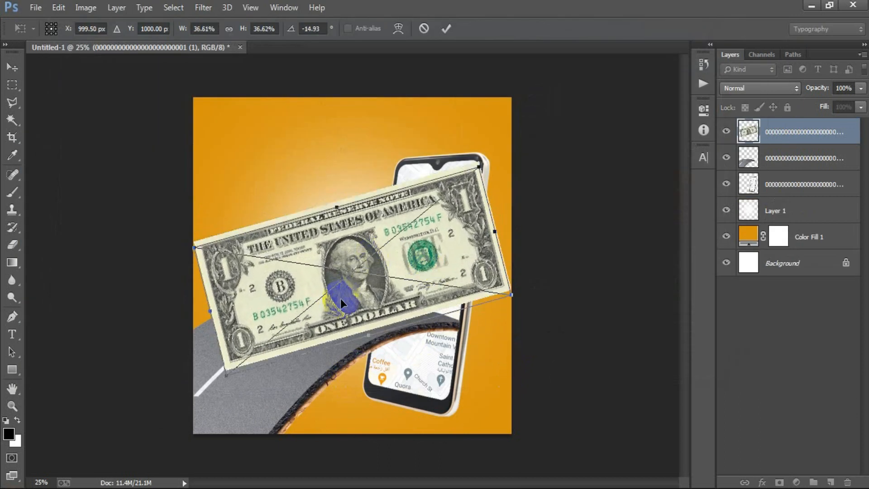
pyautogui.moveTo(341, 298); pyautogui.dragTo(335, 332)
pyautogui.moveTo(399, 369); pyautogui.dragTo(418, 359)
pyautogui.moveTo(353, 354); pyautogui.dragTo(343, 354)
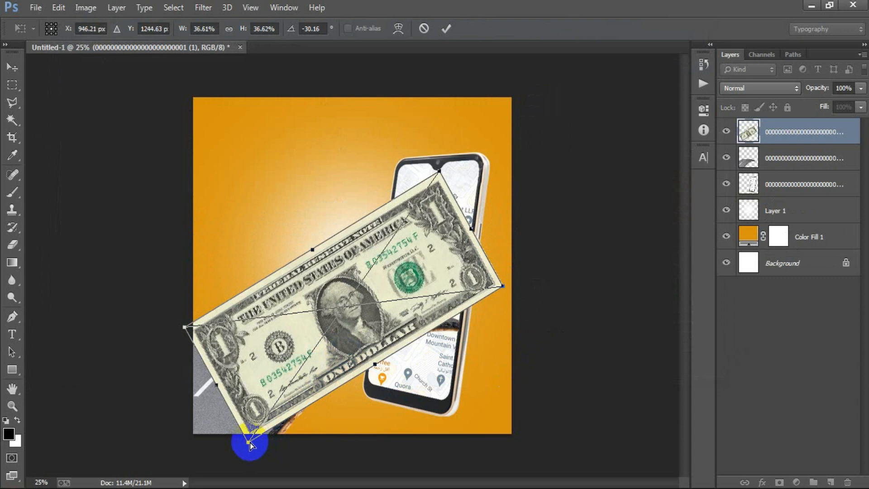
# - Distort the dollar bill's corners and edges so it lies in perspective along the road and ends at the phone
pyautogui.moveTo(250, 443); pyautogui.dragTo(252, 445)
pyautogui.moveTo(184, 331); pyautogui.dragTo(163, 347)
pyautogui.moveTo(498, 295); pyautogui.dragTo(457, 323)
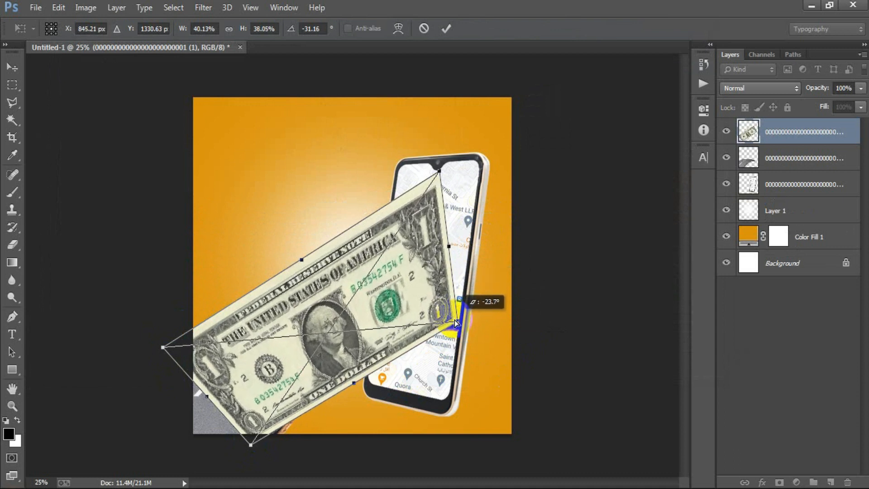
pyautogui.moveTo(439, 171); pyautogui.dragTo(390, 299)
pyautogui.moveTo(458, 323); pyautogui.dragTo(461, 321)
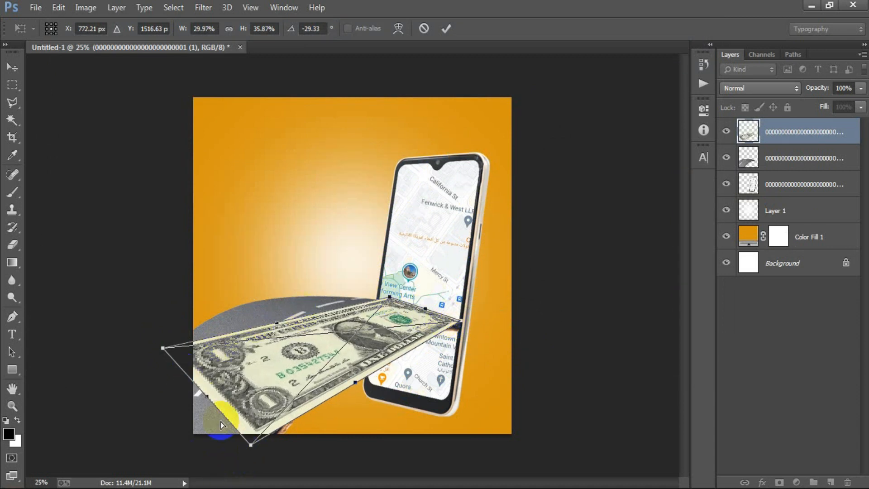
pyautogui.moveTo(209, 398); pyautogui.dragTo(193, 423)
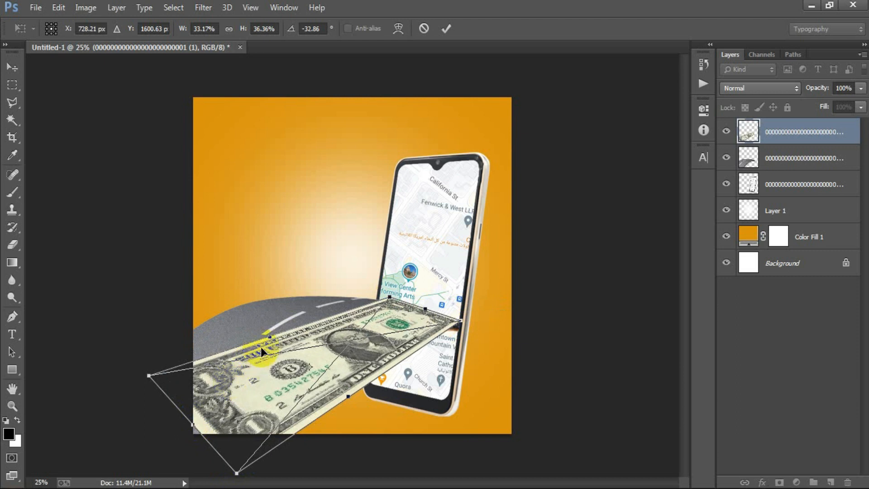
pyautogui.moveTo(270, 338); pyautogui.dragTo(252, 295)
pyautogui.moveTo(379, 274); pyautogui.dragTo(380, 297)
pyautogui.moveTo(348, 398)
pyautogui.mouseDown()
pyautogui.moveTo(342, 372)
pyautogui.moveTo(344, 394)
pyautogui.mouseUp()
pyautogui.moveTo(454, 324); pyautogui.dragTo(455, 324)
# - Warp the dollar bill so its upper and lower edges curve along the road surface
pyautogui.rightClick(254, 360)
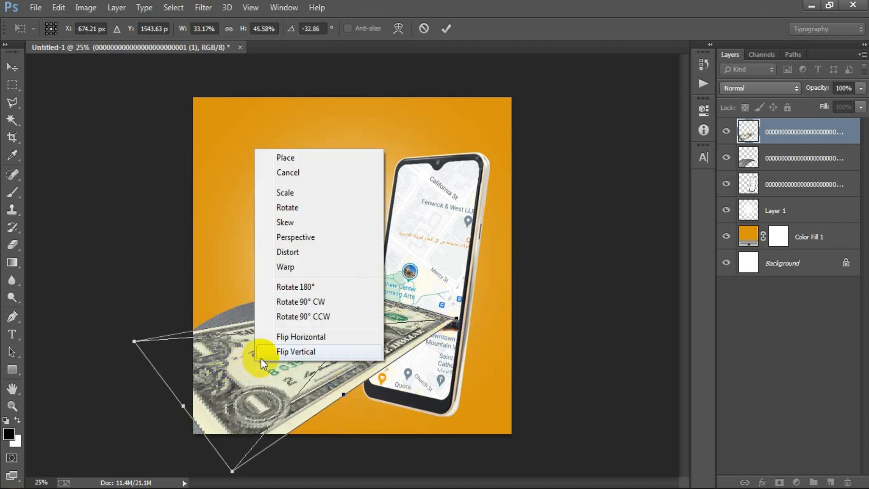
pyautogui.click(340, 270)
pyautogui.moveTo(275, 317); pyautogui.dragTo(252, 281)
pyautogui.click(336, 303)
pyautogui.moveTo(343, 306); pyautogui.dragTo(338, 302)
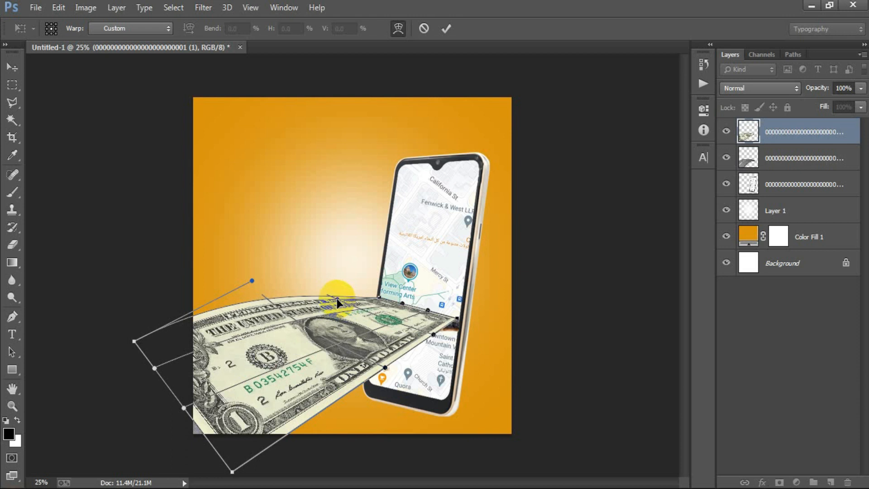
pyautogui.moveTo(385, 367)
pyautogui.mouseDown()
pyautogui.moveTo(366, 343)
pyautogui.moveTo(347, 286)
pyautogui.moveTo(352, 297)
pyautogui.mouseUp()
pyautogui.click(263, 447)
pyautogui.moveTo(279, 403); pyautogui.dragTo(285, 410)
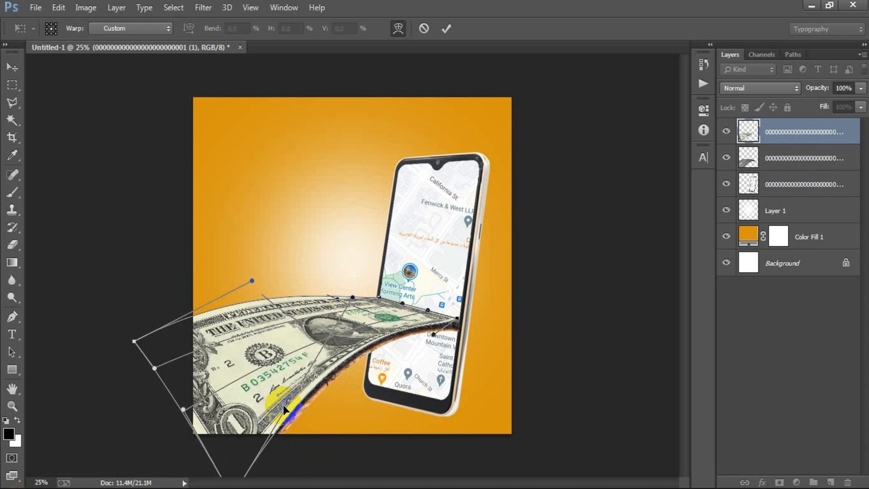
# - Refine the bill's warp at the outer corner and the phone end to match the road edges, and apply it
pyautogui.moveTo(174, 424); pyautogui.dragTo(162, 449)
pyautogui.moveTo(251, 280)
pyautogui.mouseDown()
pyautogui.moveTo(252, 292)
pyautogui.moveTo(250, 284)
pyautogui.mouseUp()
pyautogui.moveTo(135, 343); pyautogui.dragTo(155, 354)
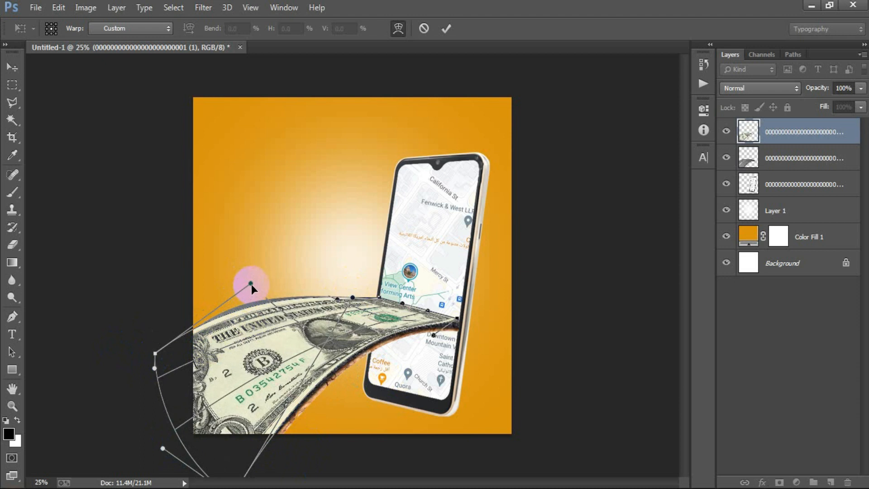
pyautogui.moveTo(251, 283); pyautogui.dragTo(247, 273)
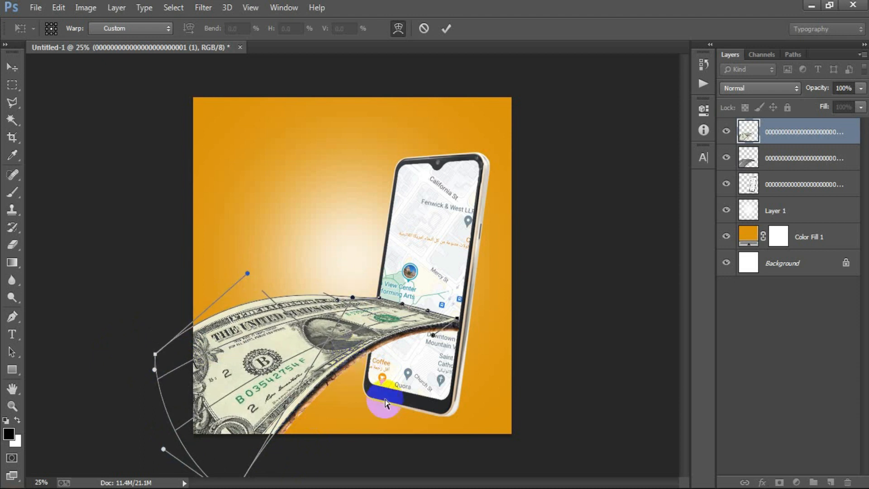
pyautogui.moveTo(460, 322); pyautogui.dragTo(460, 322)
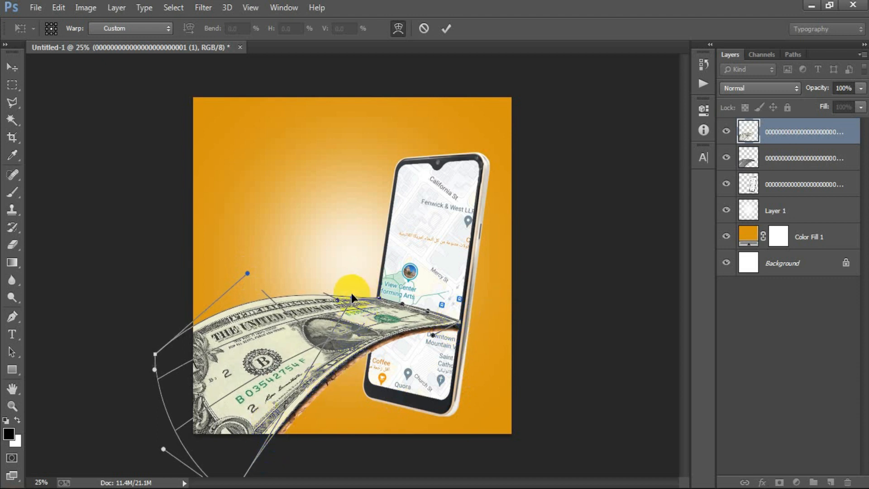
pyautogui.moveTo(352, 298); pyautogui.dragTo(354, 290)
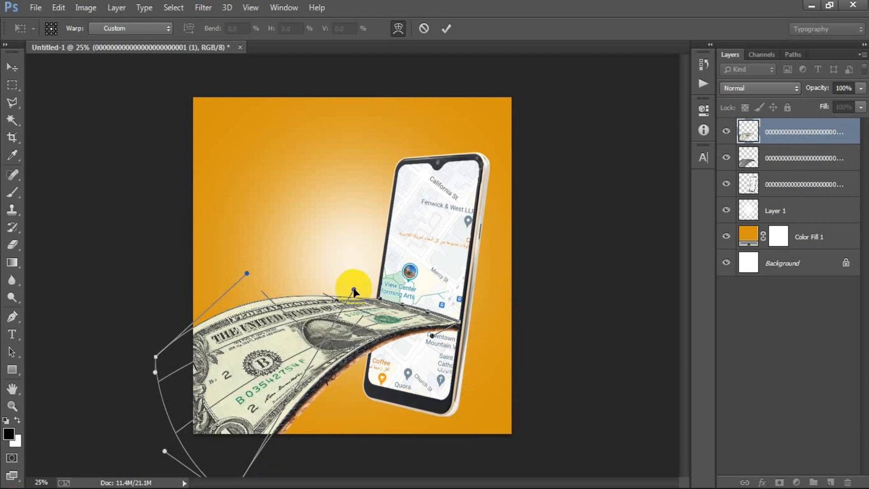
pyautogui.click(437, 347)
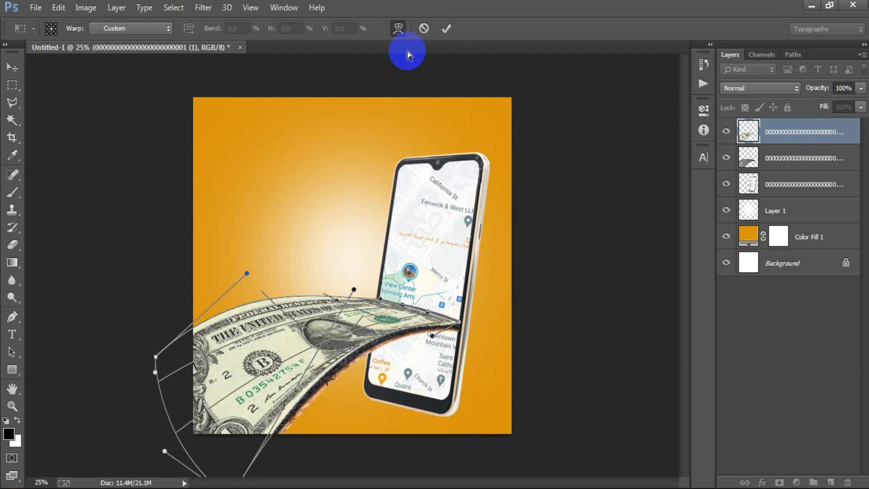
pyautogui.click(460, 34)
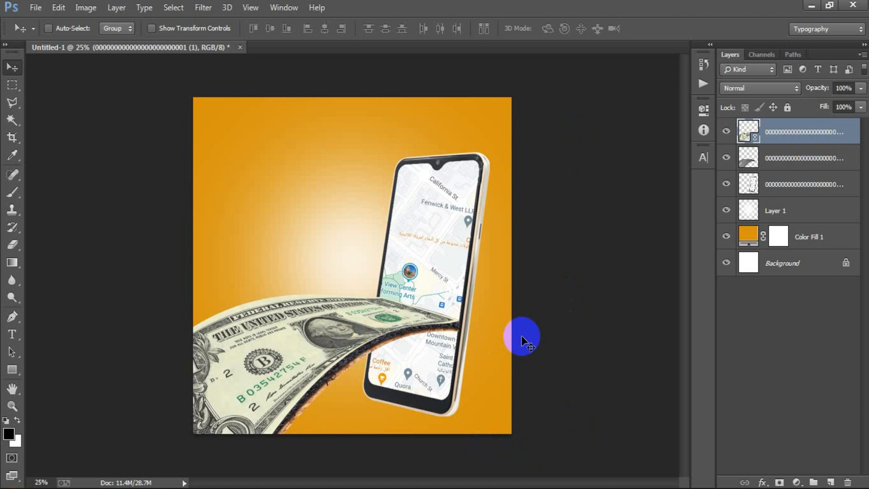
# - Place the red scooter delivery rider image as a linked file at about 31.6% scale, standing on the dollar-bill road
pyautogui.click(35, 7)
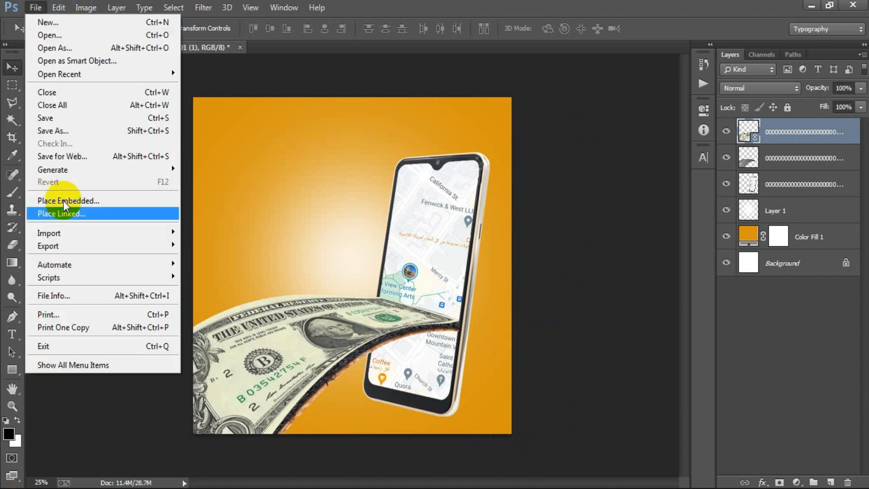
pyautogui.click(75, 213)
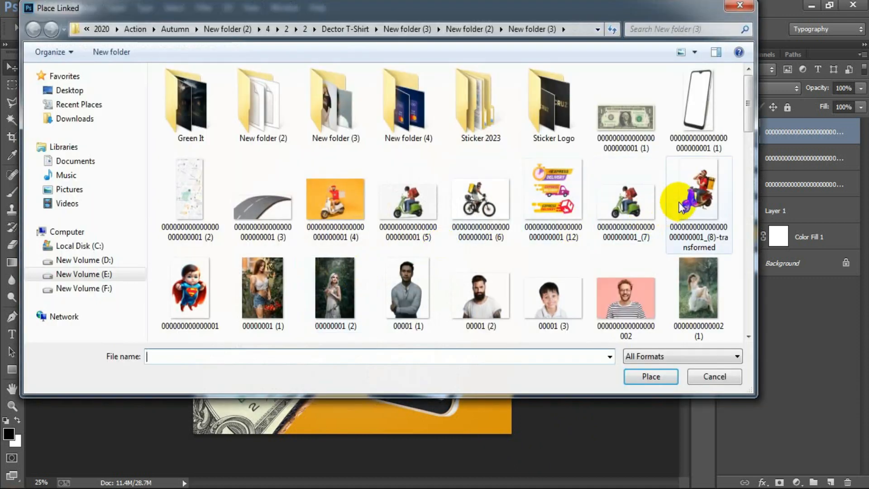
pyautogui.doubleClick(687, 204)
pyautogui.moveTo(457, 430); pyautogui.dragTo(420, 369)
pyautogui.moveTo(404, 295); pyautogui.dragTo(400, 296)
pyautogui.moveTo(420, 369); pyautogui.dragTo(417, 363)
pyautogui.moveTo(394, 295); pyautogui.dragTo(395, 297)
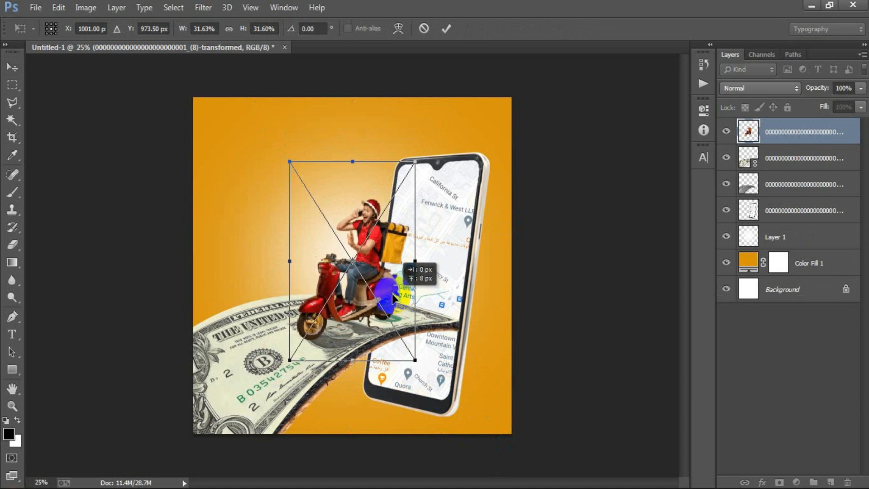
pyautogui.click(447, 29)
pyautogui.click(566, 186)
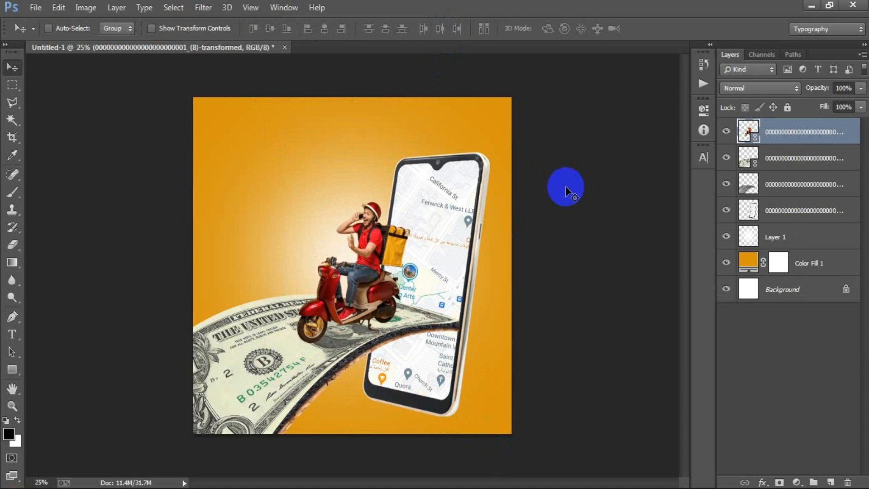
# - Rasterize the scooter rider layer and paint one soft black brush dab on a new layer directly above the dollar bill
pyautogui.rightClick(814, 136)
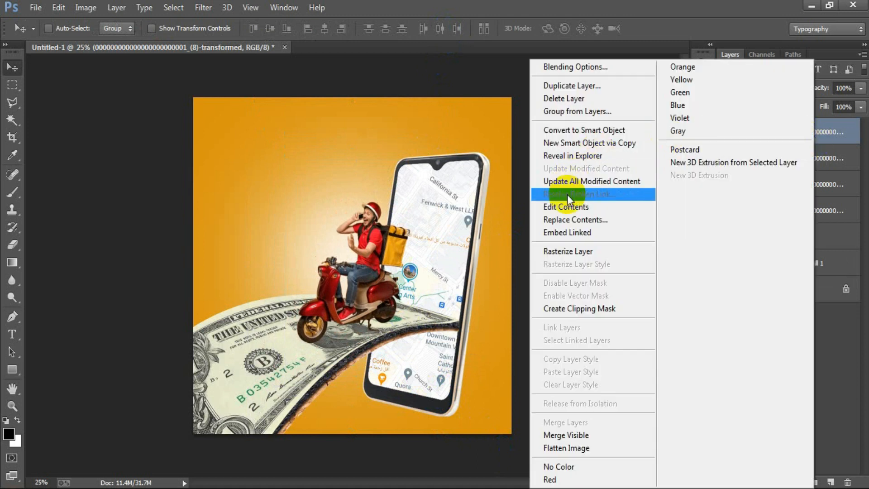
pyautogui.click(566, 252)
pyautogui.click(801, 158)
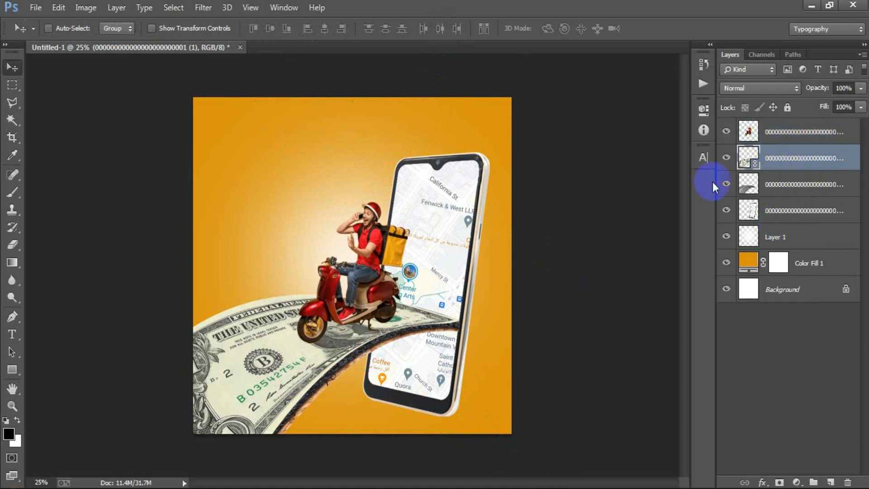
pyautogui.click(831, 483)
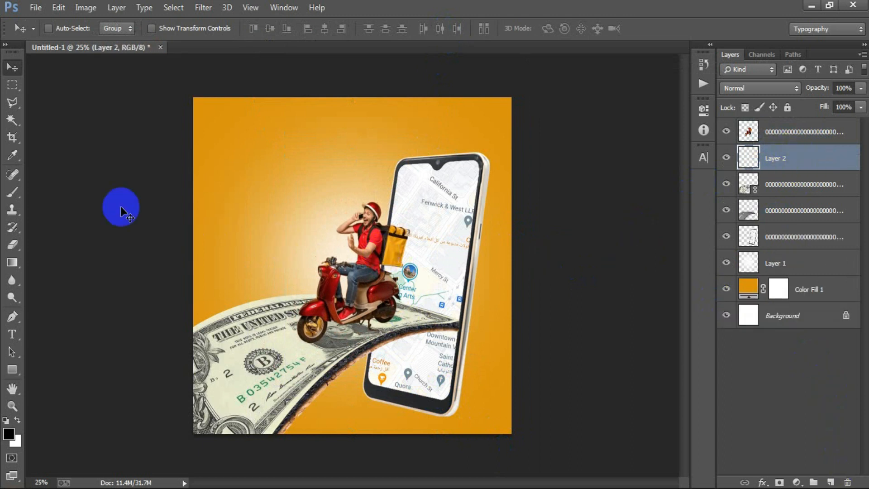
pyautogui.moveTo(21, 195); pyautogui.dragTo(45, 194)
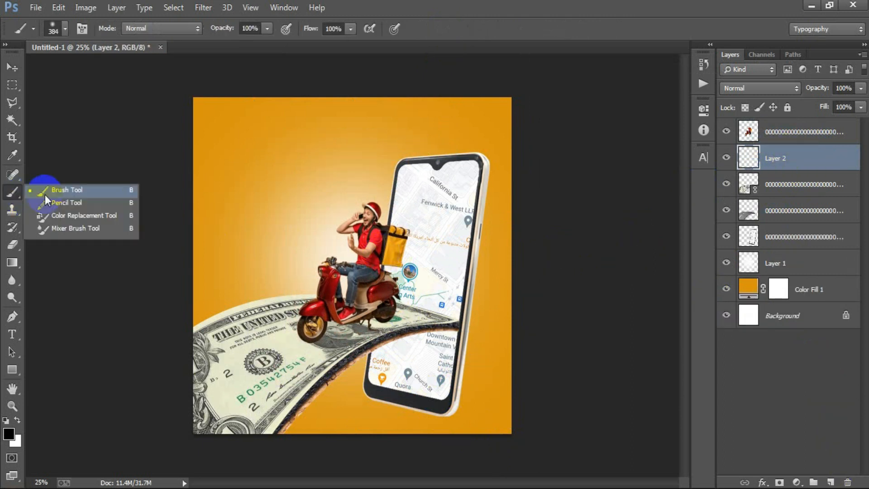
pyautogui.click(233, 218)
# - Flatten the black dab to about 6.4% height, rotate it about -14.2°, and move it beneath the scooter as a shadow
pyautogui.click(12, 67)
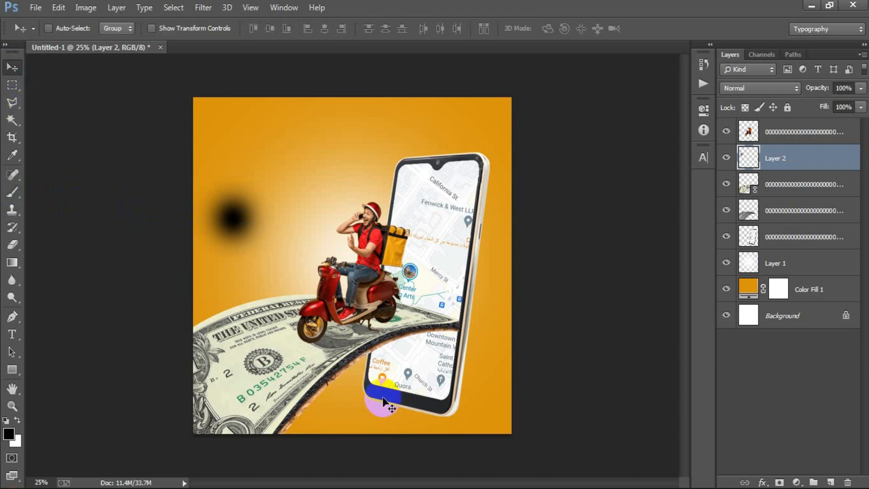
pyautogui.hotkey('ctrl', 't')
pyautogui.moveTo(237, 272)
pyautogui.mouseDown()
pyautogui.moveTo(235, 227)
pyautogui.moveTo(264, 248)
pyautogui.moveTo(275, 246)
pyautogui.mouseUp()
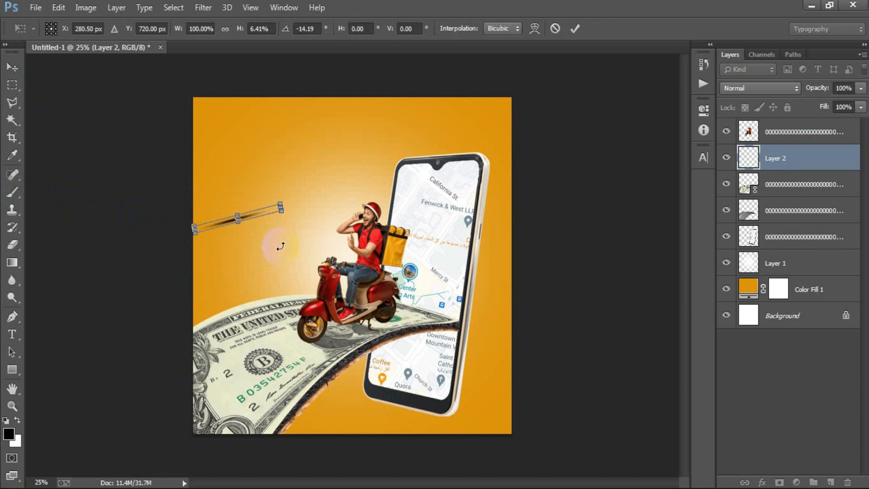
pyautogui.click(576, 29)
pyautogui.moveTo(310, 224)
pyautogui.mouseDown()
pyautogui.moveTo(290, 247)
pyautogui.moveTo(365, 332)
pyautogui.moveTo(357, 324)
pyautogui.mouseUp()
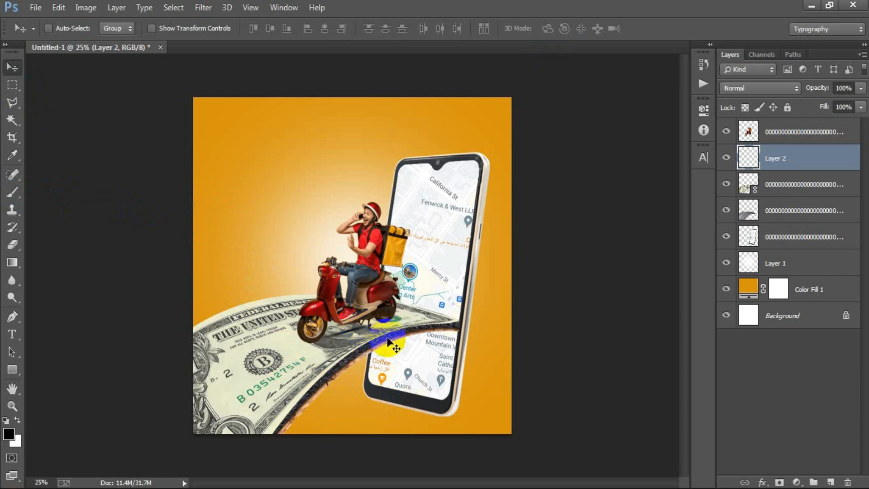
# - Stretch the scooter's ground shadow to about 175.6% width and rotate it about -4.6° and a further -2.8° to follow the road
pyautogui.hotkey('ctrl', 't')
pyautogui.moveTo(394, 331); pyautogui.dragTo(417, 331)
pyautogui.moveTo(439, 368); pyautogui.dragTo(442, 361)
pyautogui.moveTo(421, 327); pyautogui.dragTo(431, 325)
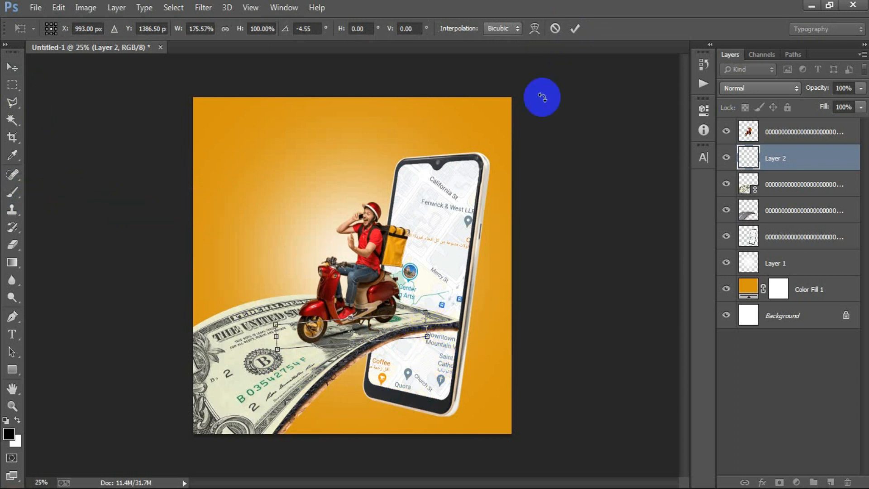
pyautogui.click(575, 29)
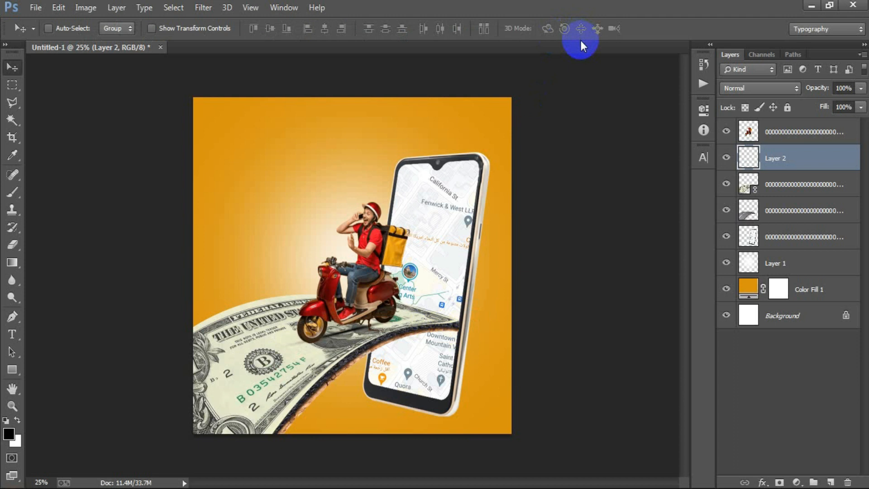
pyautogui.hotkey('ctrl', 't')
pyautogui.moveTo(441, 378)
pyautogui.mouseDown()
pyautogui.moveTo(443, 361)
pyautogui.moveTo(443, 374)
pyautogui.mouseUp()
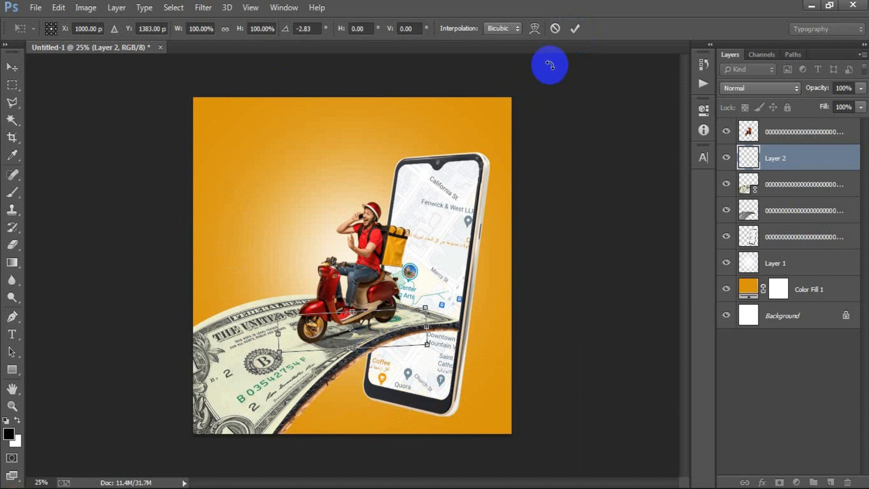
pyautogui.click(576, 29)
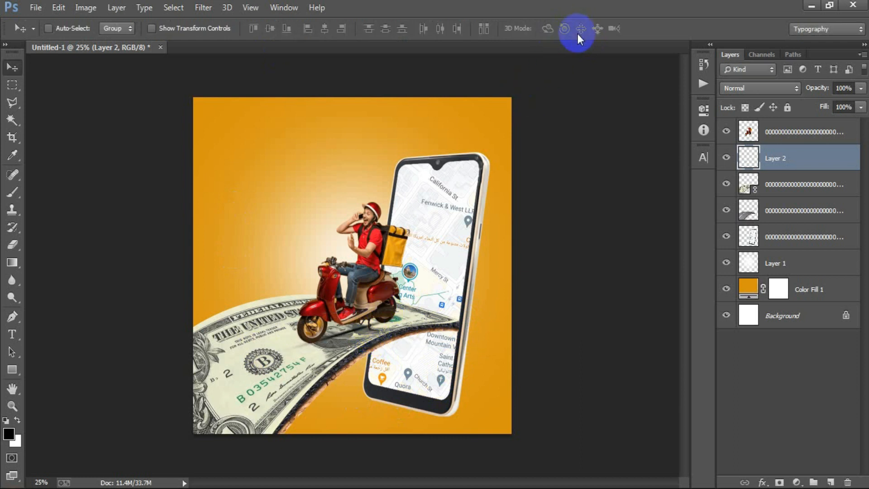
# - Paint another soft black dab on a new layer, and flatten and shrink it into a small contact shadow under the front wheel
pyautogui.click(831, 482)
pyautogui.click(13, 192)
pyautogui.click(271, 254)
pyautogui.click(12, 67)
pyautogui.hotkey('ctrl', 't')
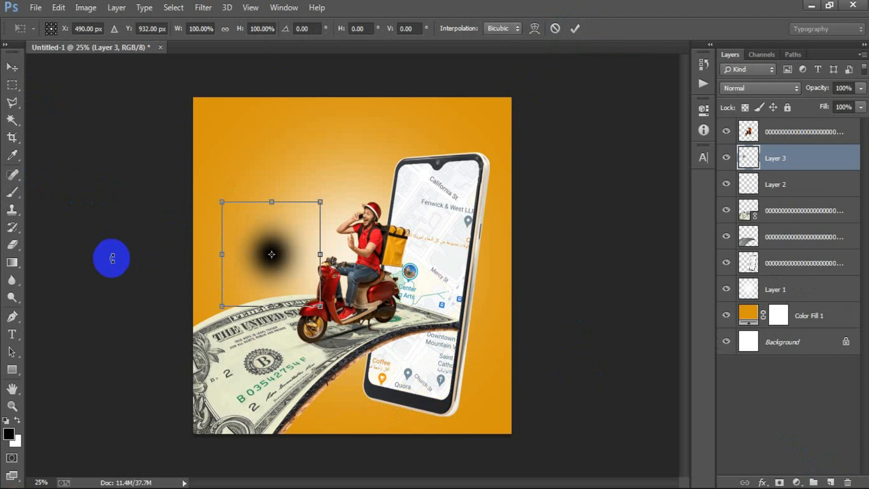
pyautogui.moveTo(320, 307)
pyautogui.mouseDown()
pyautogui.moveTo(287, 268)
pyautogui.moveTo(306, 319)
pyautogui.moveTo(366, 366)
pyautogui.mouseUp()
pyautogui.click(575, 29)
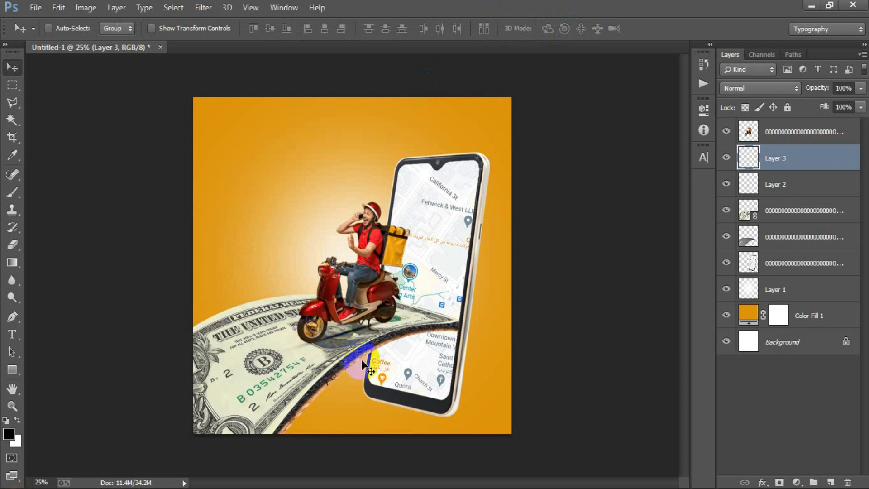
# - Resize the front wheel's contact shadow to about 144% width and 66% height, and place a duplicate under the rear wheel
pyautogui.hotkey('ctrl', 't')
pyautogui.moveTo(316, 345); pyautogui.dragTo(309, 340)
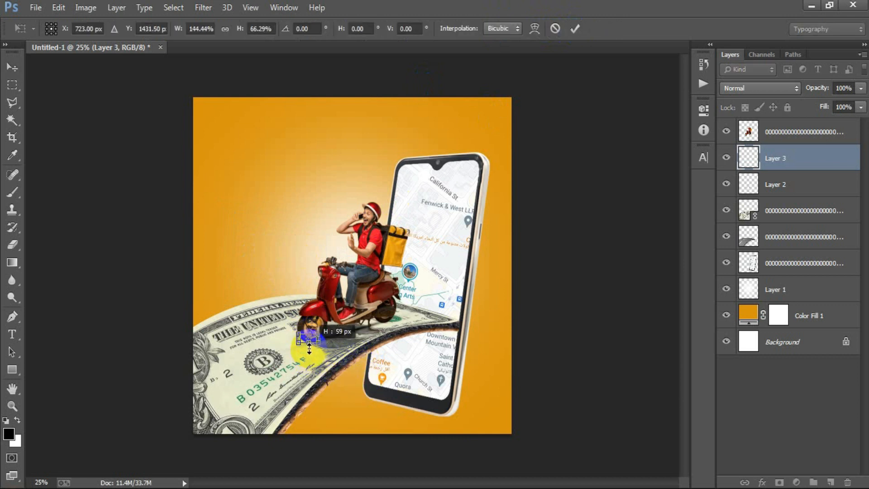
pyautogui.click(574, 30)
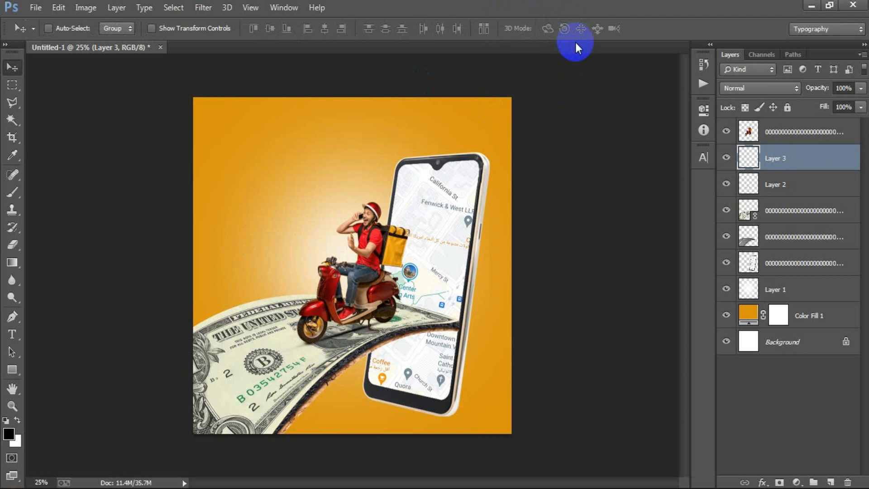
pyautogui.hotkey('ctrl', 'j')
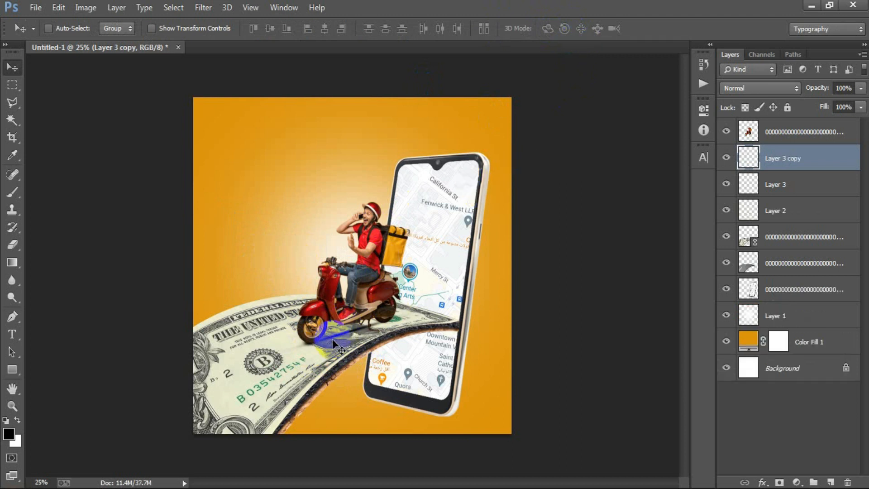
pyautogui.moveTo(312, 339)
pyautogui.mouseDown()
pyautogui.moveTo(374, 336)
pyautogui.moveTo(385, 324)
pyautogui.moveTo(385, 344)
pyautogui.moveTo(385, 323)
pyautogui.mouseUp()
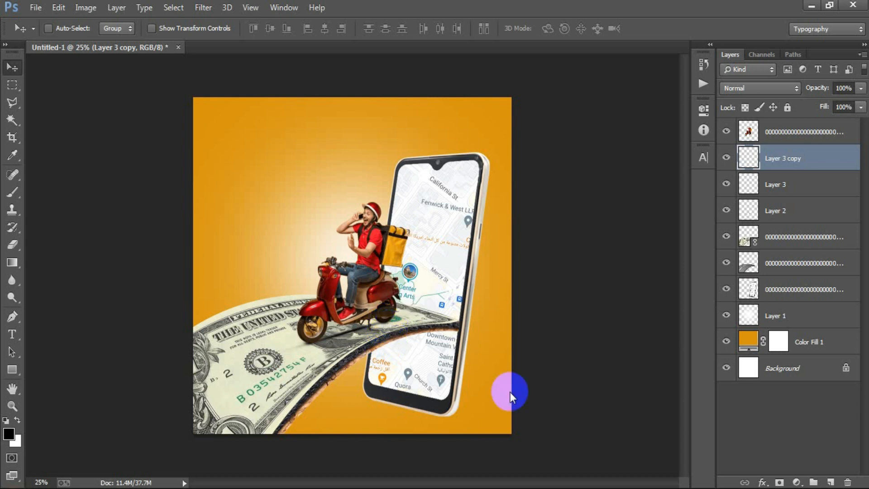
# - Merge the three scooter shadow layers into one and set its opacity to 80%
pyautogui.click(740, 284)
pyautogui.keyDown('shift'); pyautogui.click(802, 213); pyautogui.keyUp('shift')
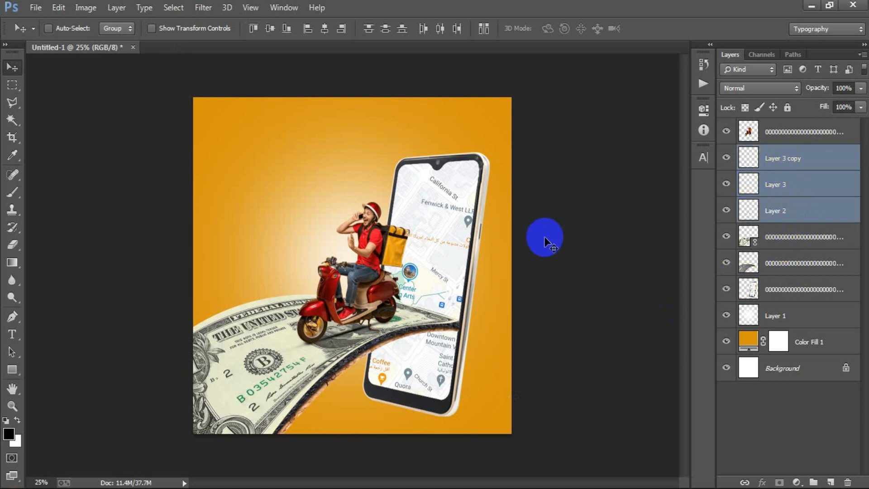
pyautogui.hotkey('ctrl', 'e')
pyautogui.click(845, 88)
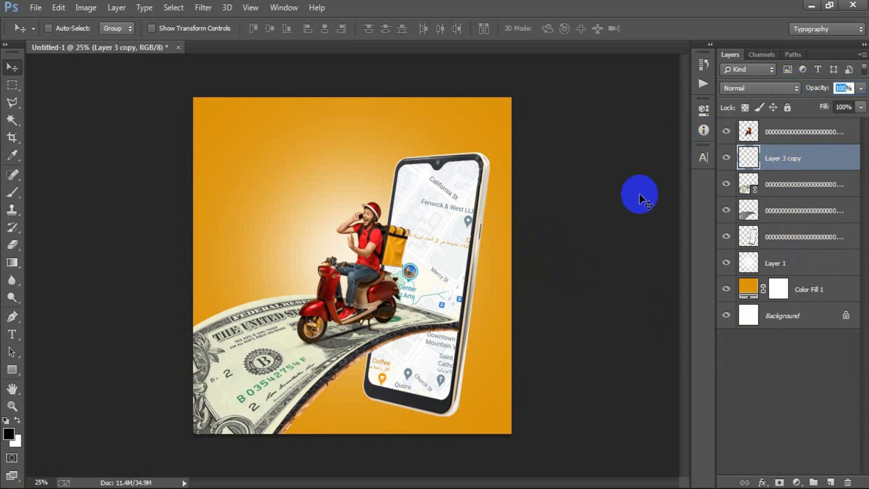
pyautogui.click(862, 88)
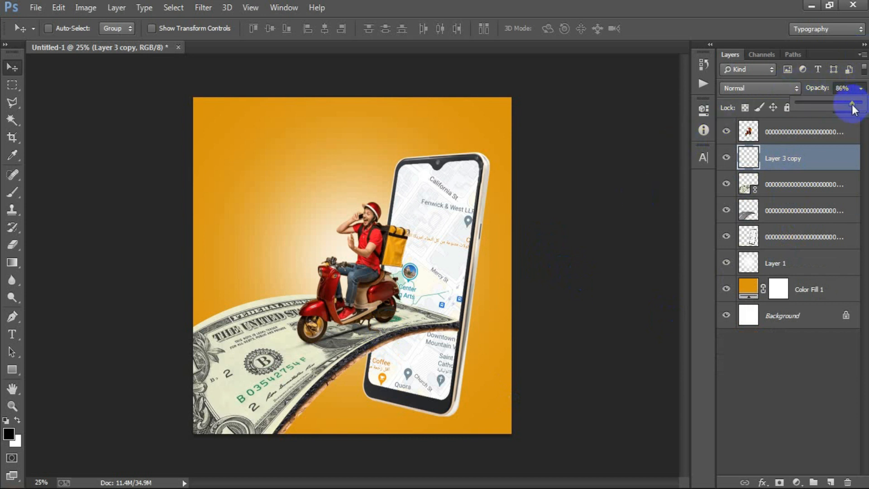
pyautogui.click(640, 200)
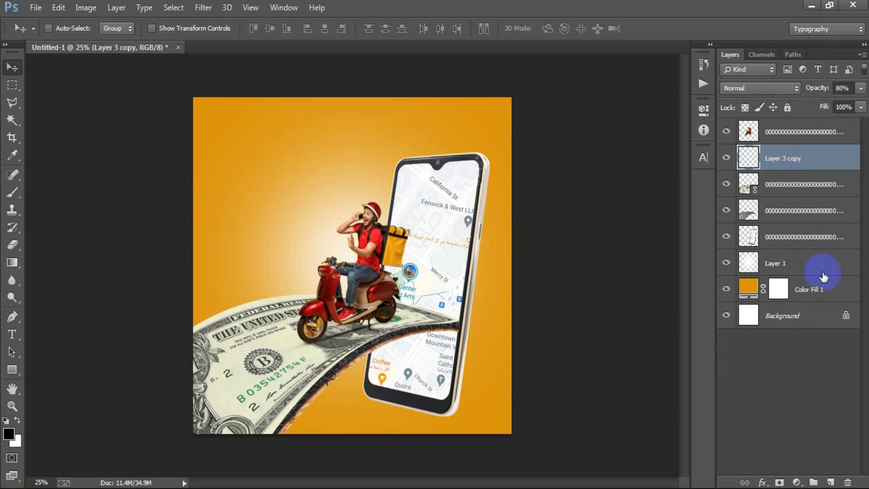
# - Check the white glow layer by toggling its visibility, and add a new empty layer directly above it
pyautogui.click(803, 260)
pyautogui.click(727, 263)
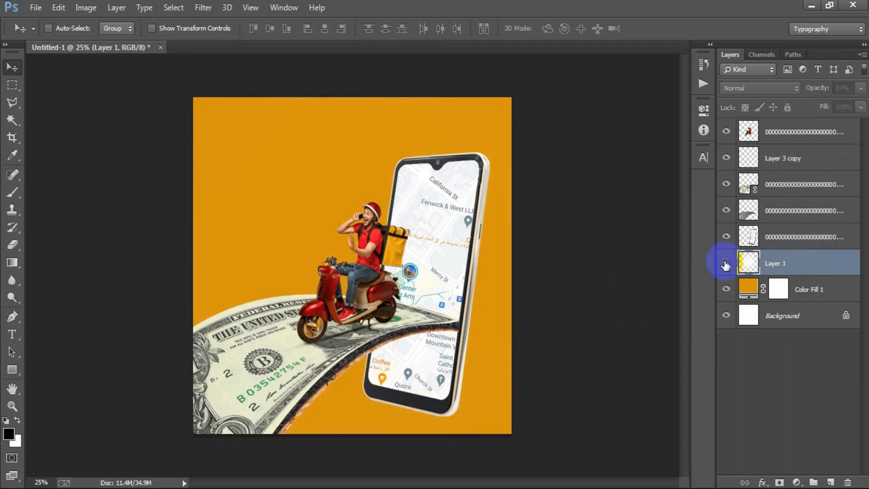
pyautogui.click(727, 263)
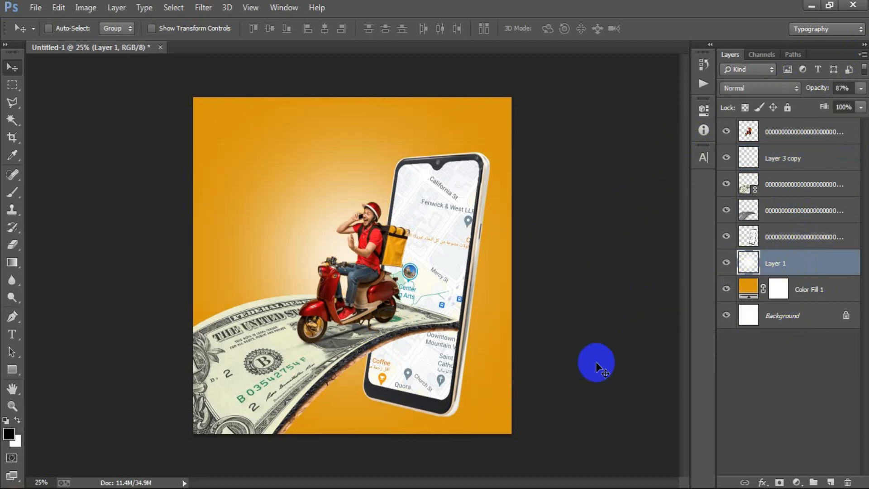
pyautogui.click(831, 483)
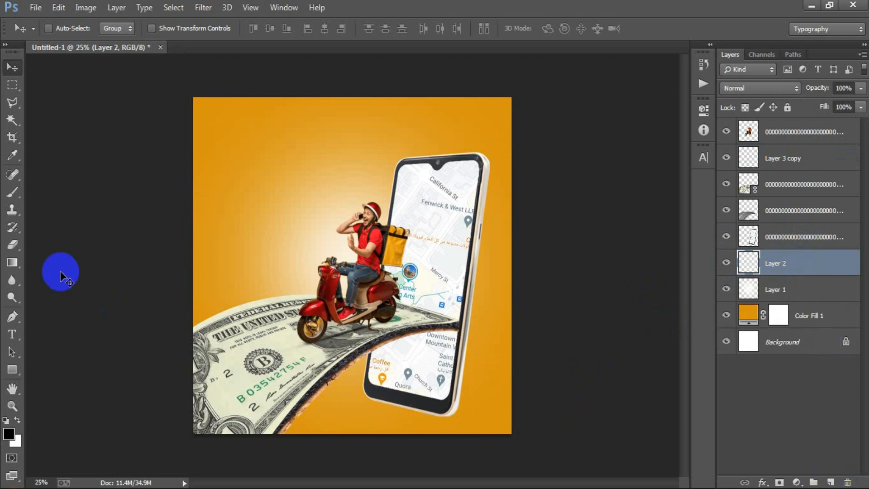
# - Outline a polygonal lasso selection for the phone's cast shadow, from behind its lower half down past the canvas's bottom edge
pyautogui.click(13, 104)
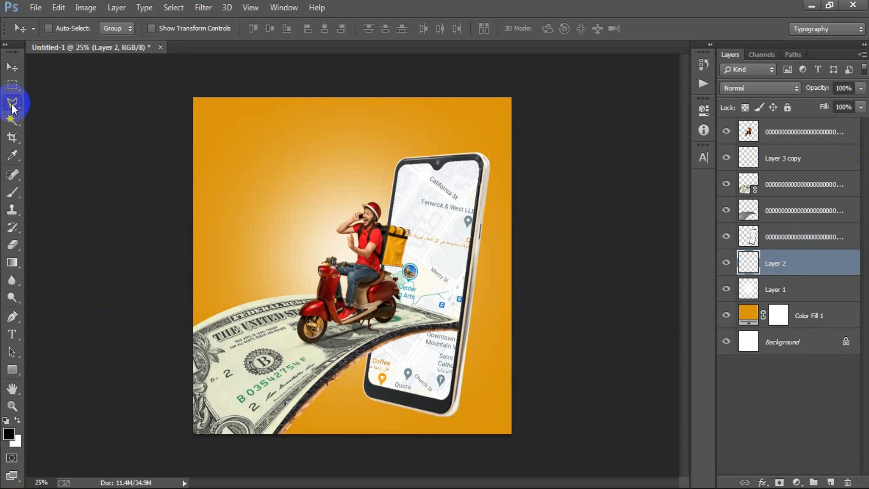
pyautogui.click(319, 433)
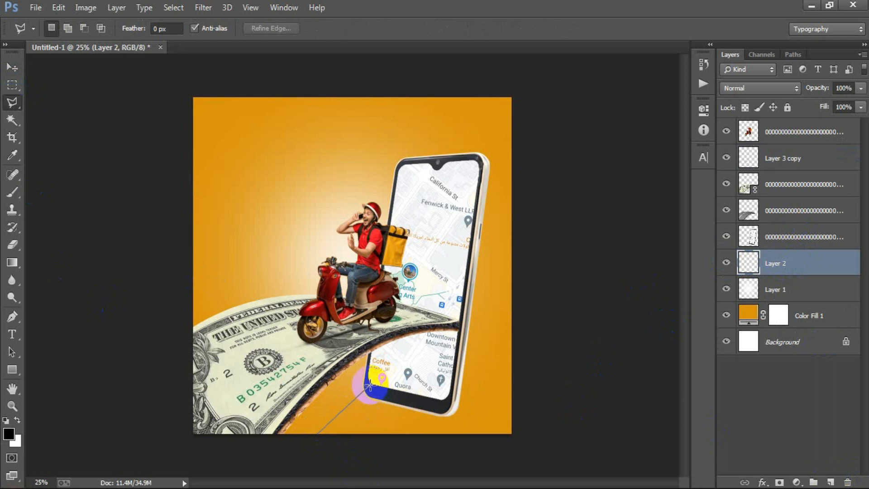
pyautogui.click(368, 386)
pyautogui.click(469, 341)
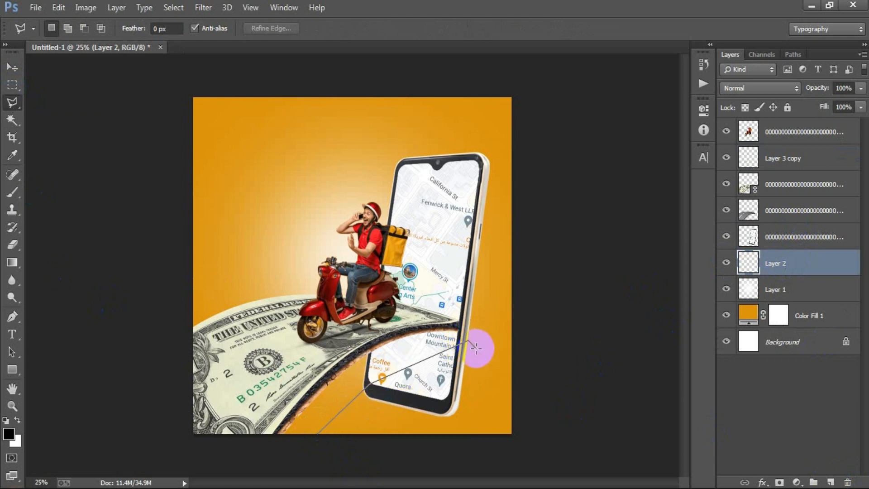
pyautogui.click(491, 372)
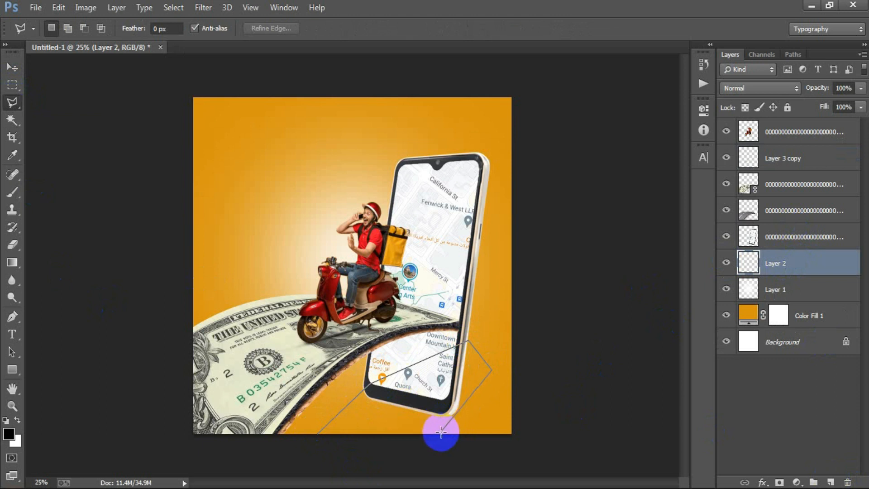
pyautogui.click(440, 432)
pyautogui.click(336, 473)
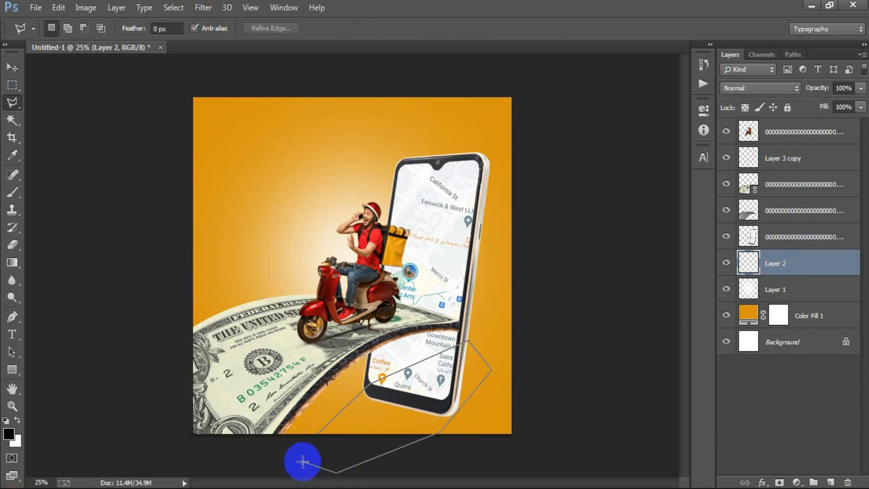
pyautogui.click(302, 461)
pyautogui.click(320, 435)
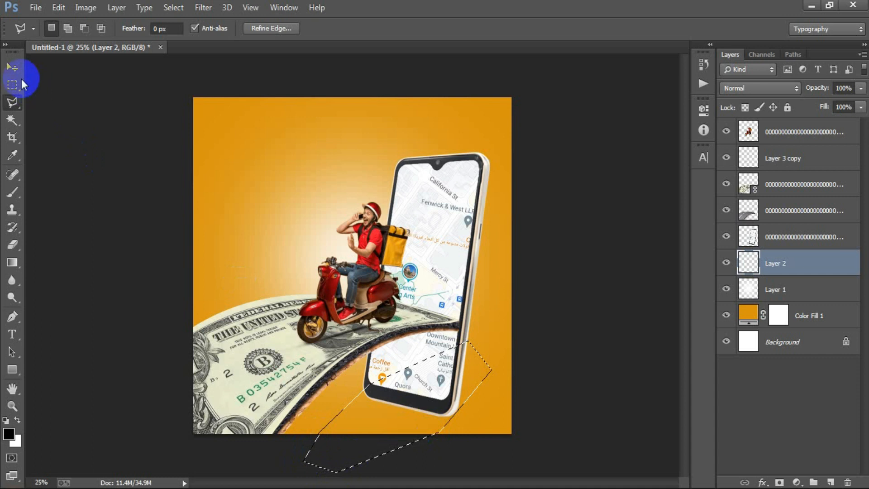
# - Fill the phone shadow selection with black and deselect it
pyautogui.click(13, 67)
pyautogui.hotkey('alt', 'BackSpace')
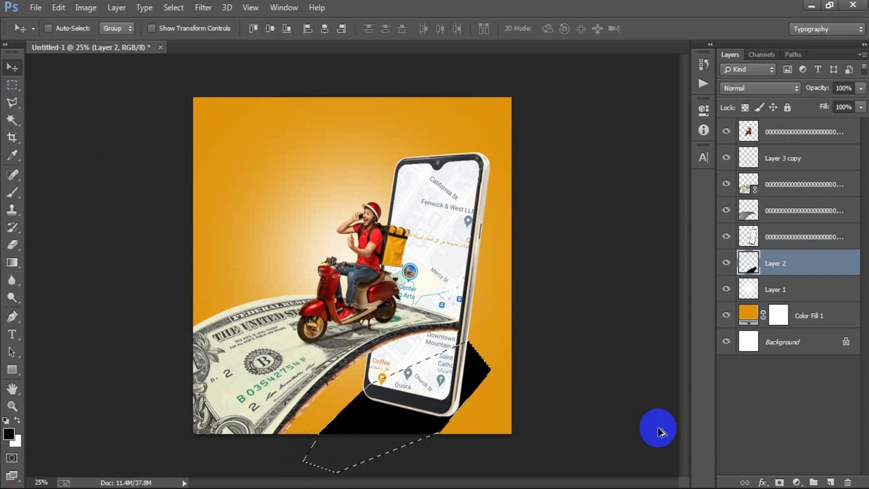
pyautogui.hotkey('ctrl', 'd')
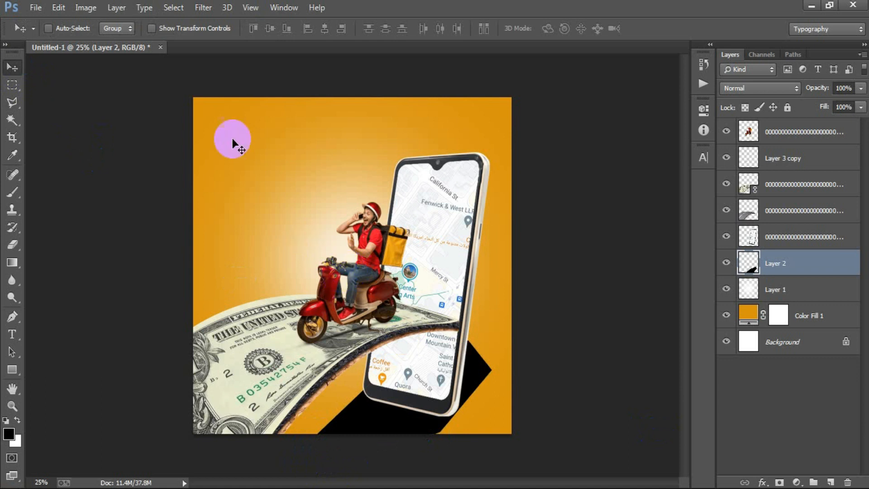
# - Soften the phone's cast shadow with a 38.7-pixel Gaussian Blur and set its layer opacity to 26%
pyautogui.click(197, 10)
pyautogui.moveTo(224, 170)
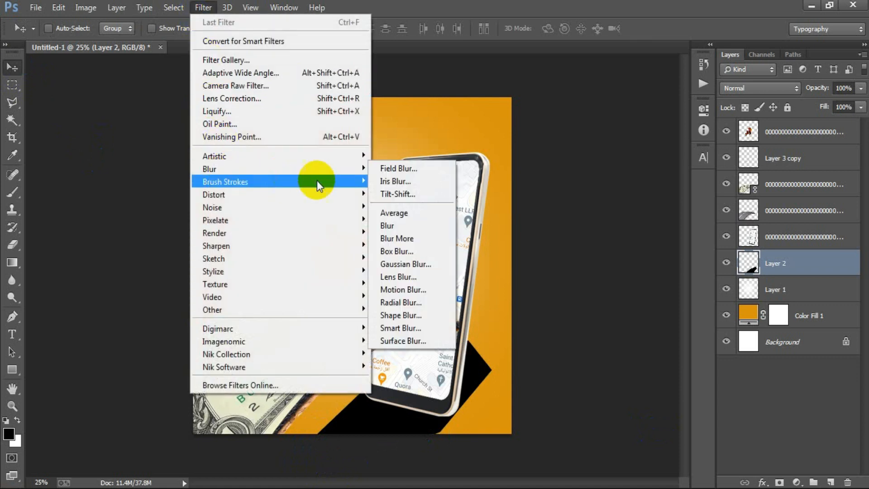
pyautogui.click(398, 263)
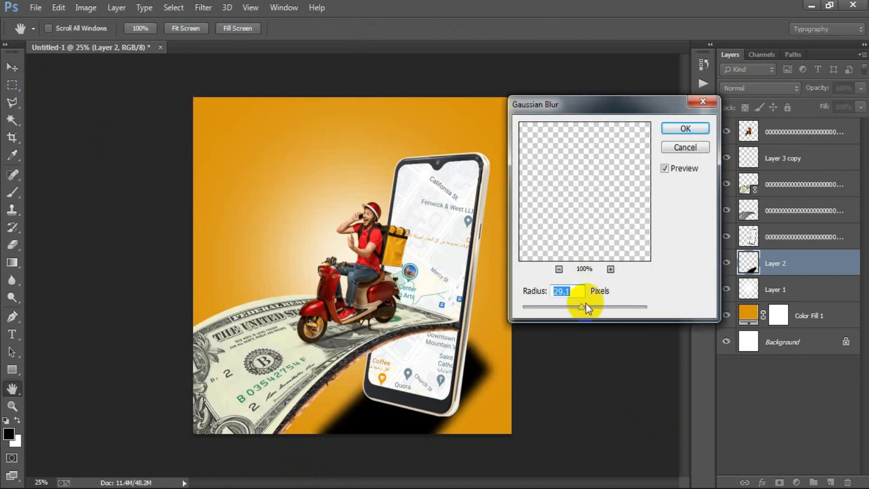
pyautogui.moveTo(580, 307); pyautogui.dragTo(586, 307)
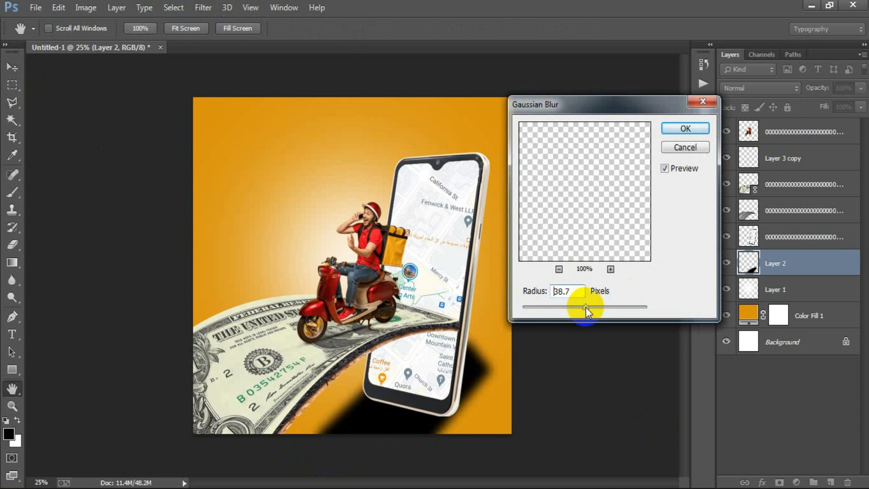
pyautogui.click(686, 130)
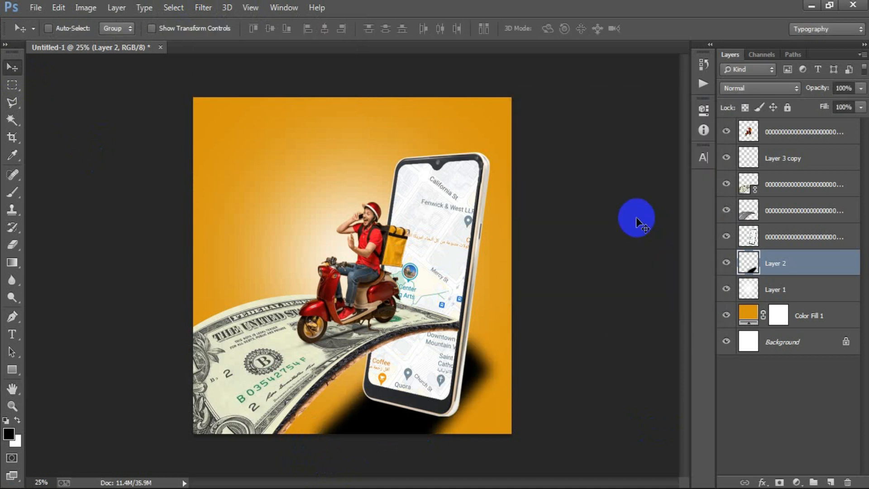
pyautogui.click(843, 88)
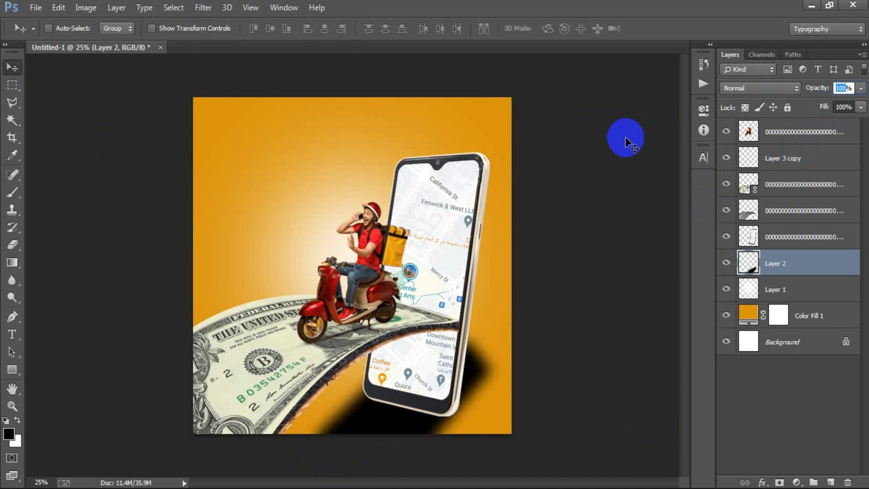
pyautogui.write('26')
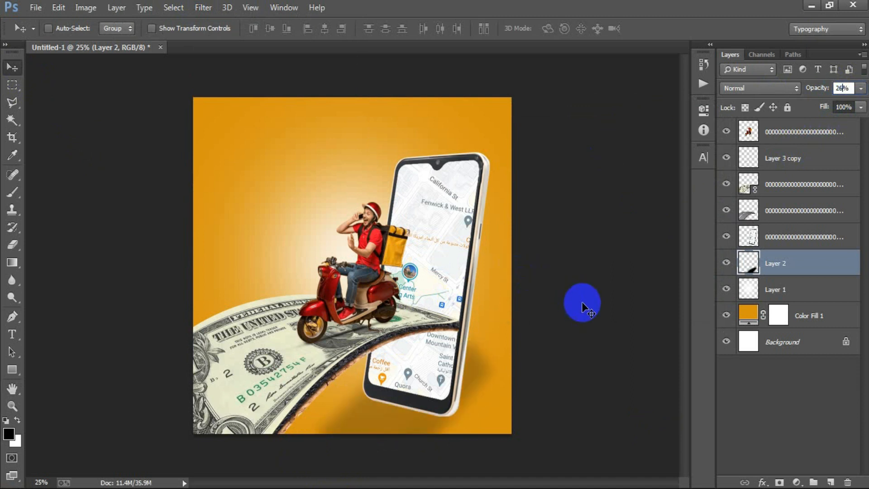
# - Warp the phone's cast shadow, pulling its right edge inward and its lower right corner down past the canvas's bottom edge
pyautogui.hotkey('ctrl', 't')
pyautogui.rightClick(400, 413)
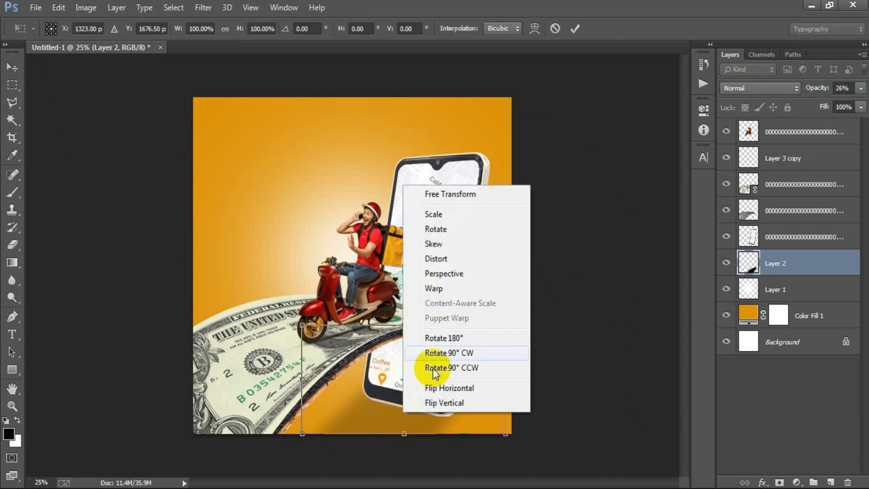
pyautogui.click(442, 291)
pyautogui.moveTo(506, 325); pyautogui.dragTo(505, 337)
pyautogui.moveTo(506, 361); pyautogui.dragTo(502, 370)
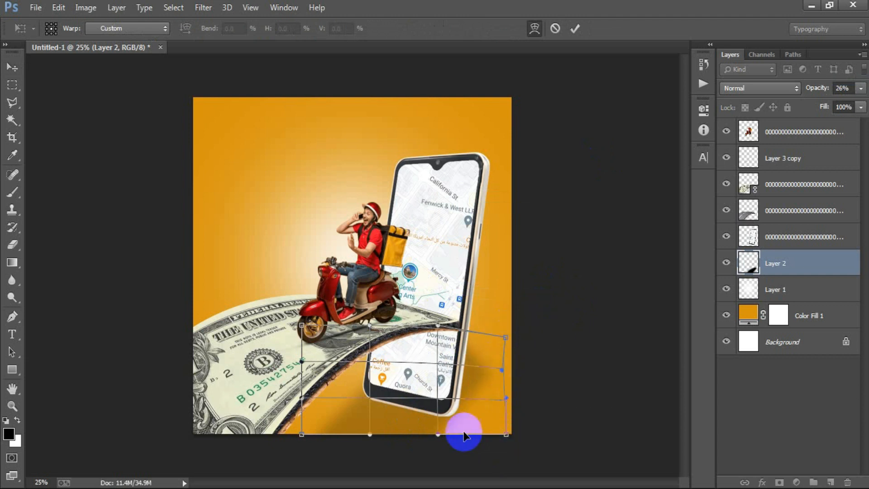
pyautogui.moveTo(368, 329)
pyautogui.mouseDown()
pyautogui.moveTo(358, 324)
pyautogui.moveTo(371, 363)
pyautogui.mouseUp()
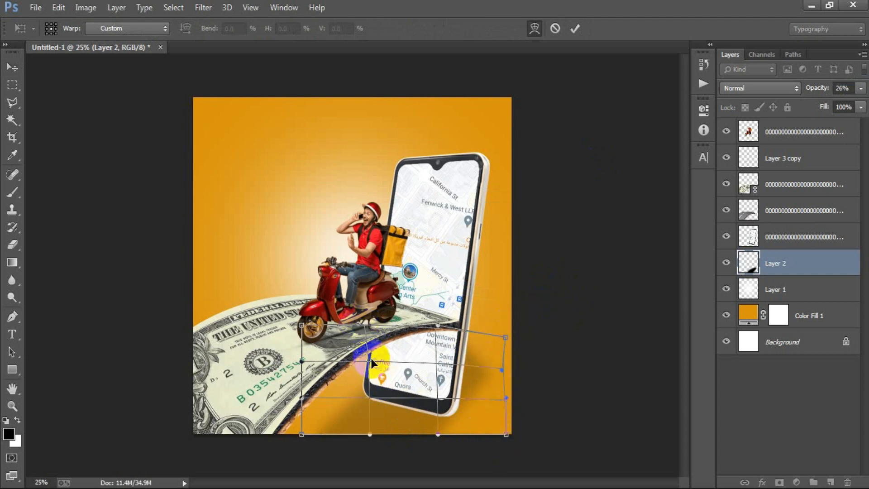
pyautogui.moveTo(438, 435); pyautogui.dragTo(434, 446)
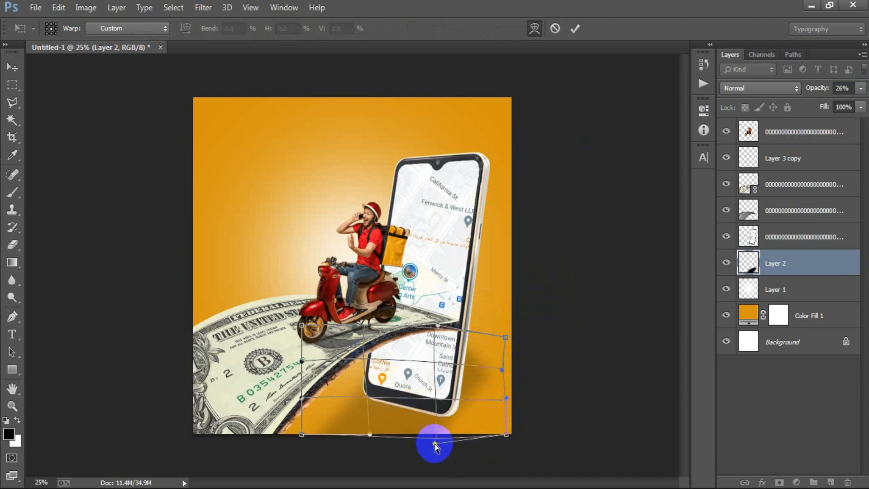
pyautogui.moveTo(504, 343); pyautogui.dragTo(502, 343)
pyautogui.moveTo(504, 344); pyautogui.dragTo(502, 361)
pyautogui.moveTo(506, 398); pyautogui.dragTo(502, 404)
pyautogui.moveTo(512, 450); pyautogui.dragTo(506, 463)
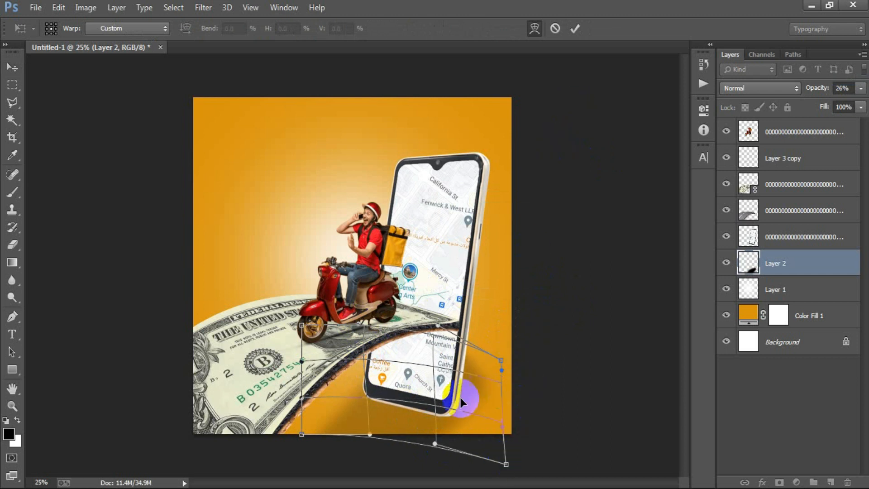
pyautogui.click(575, 29)
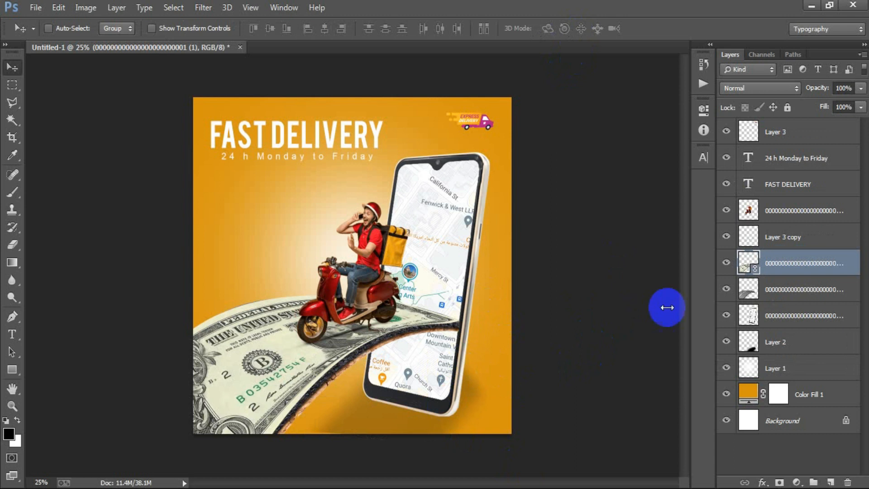
# - Examine the poster's headline, subtitle, logo, scooter and phone shadow up close
pyautogui.click(777, 159)
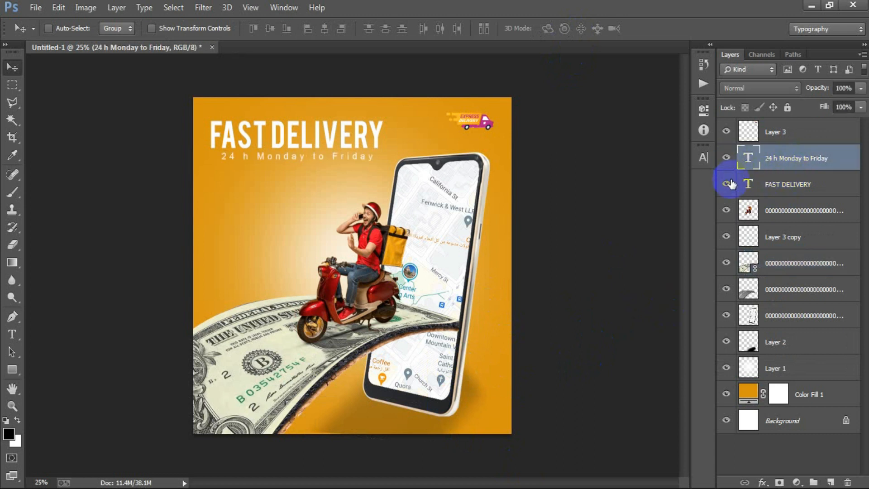
pyautogui.click(728, 132)
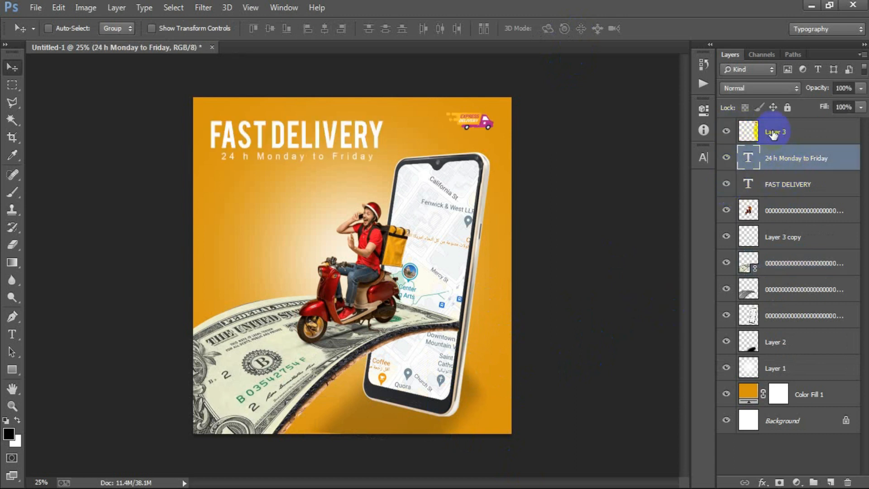
pyautogui.hotkey('ctrl', '+')
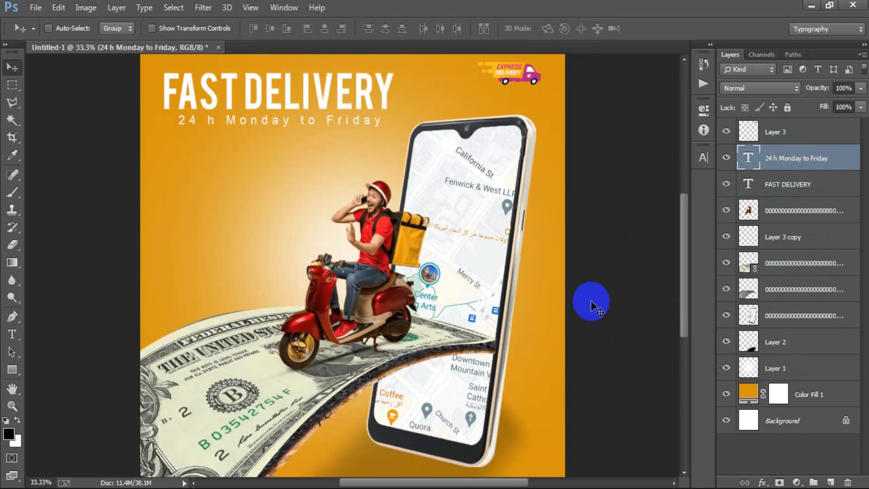
pyautogui.scroll(1, 550, 295)
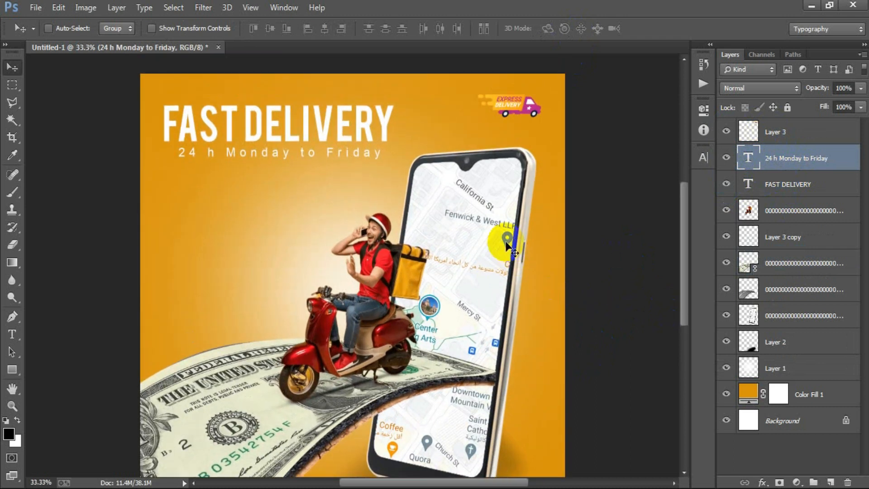
pyautogui.scroll(-1, 507, 245)
pyautogui.scroll(-4, 506, 258)
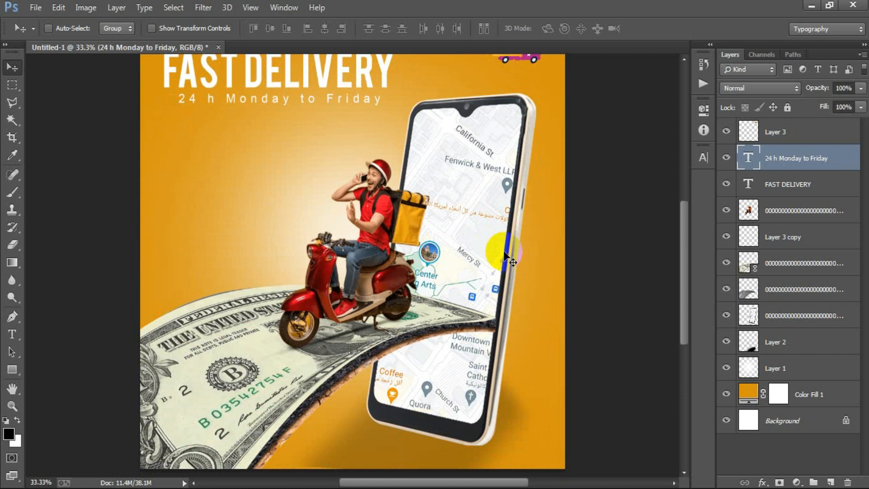
pyautogui.scroll(-2, 507, 258)
pyautogui.scroll(4, 507, 258)
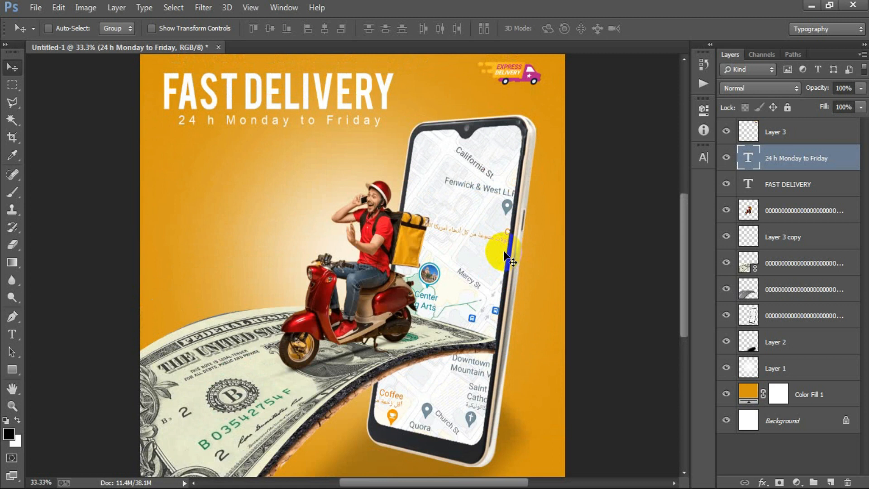
pyautogui.scroll(-1, 506, 258)
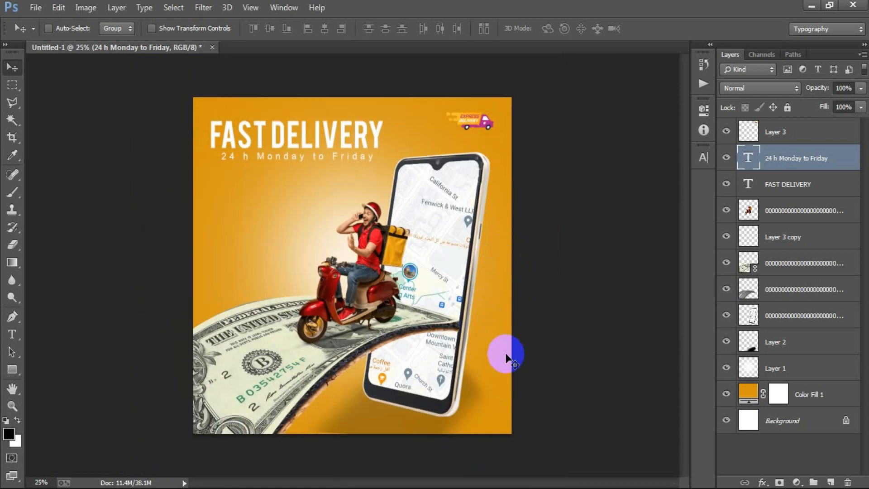
# - Duplicate the FAST DELIVERY headline and move the copy to the canvas's bottom right area, below the phone
pyautogui.click(798, 186)
pyautogui.hotkey('ctrl', 'j')
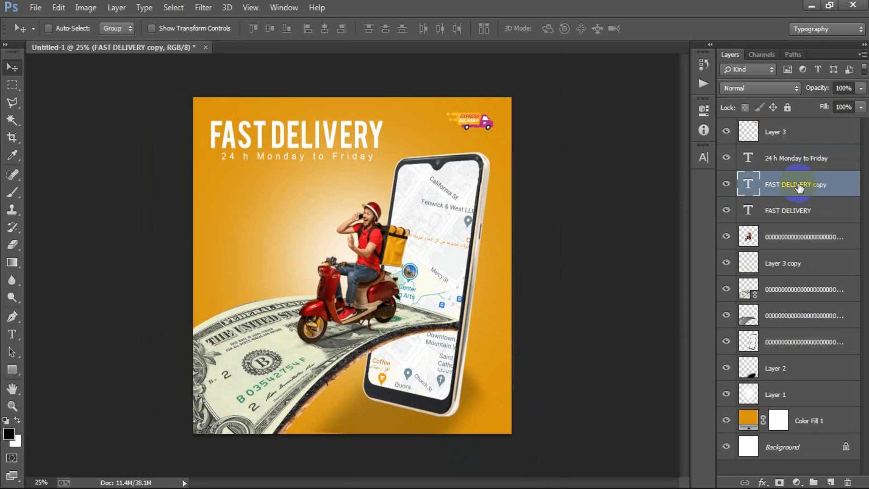
pyautogui.moveTo(345, 151); pyautogui.dragTo(440, 414)
# - Replace the copied headline's text with a contact phone number
pyautogui.press('t')
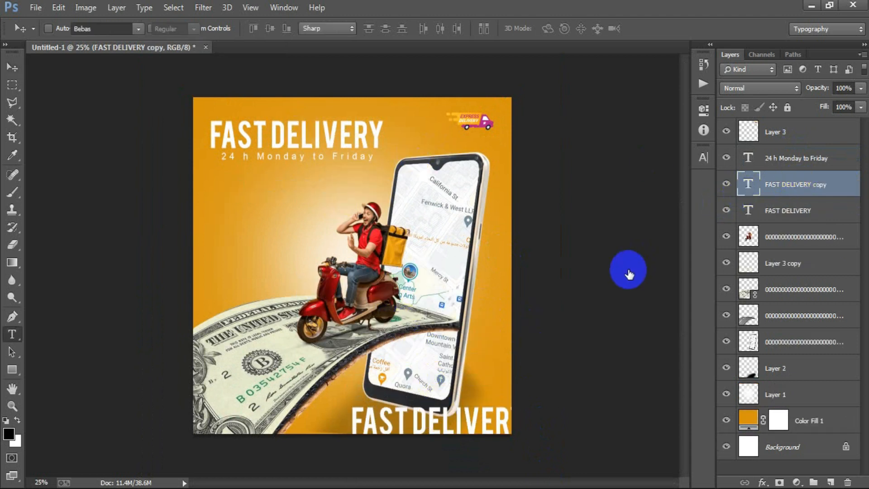
pyautogui.press('Return')
pyautogui.hotkey('ctrl', 'h')
pyautogui.write('00')
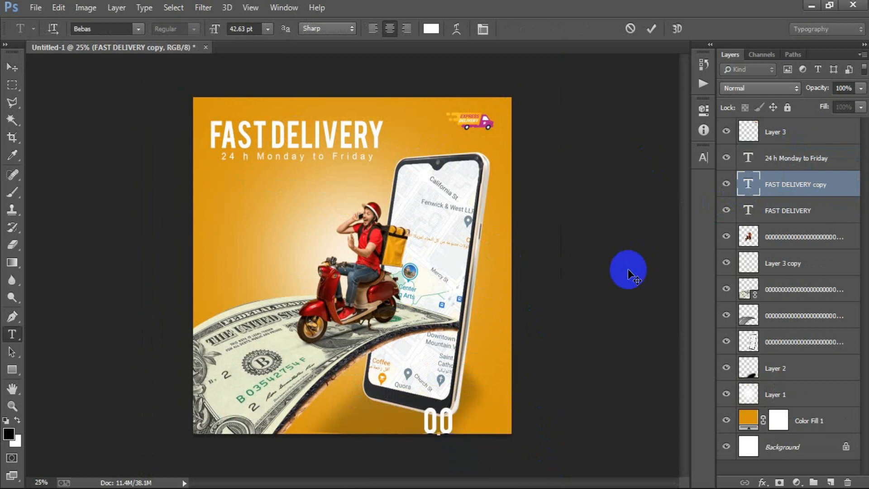
pyautogui.write('0123456')
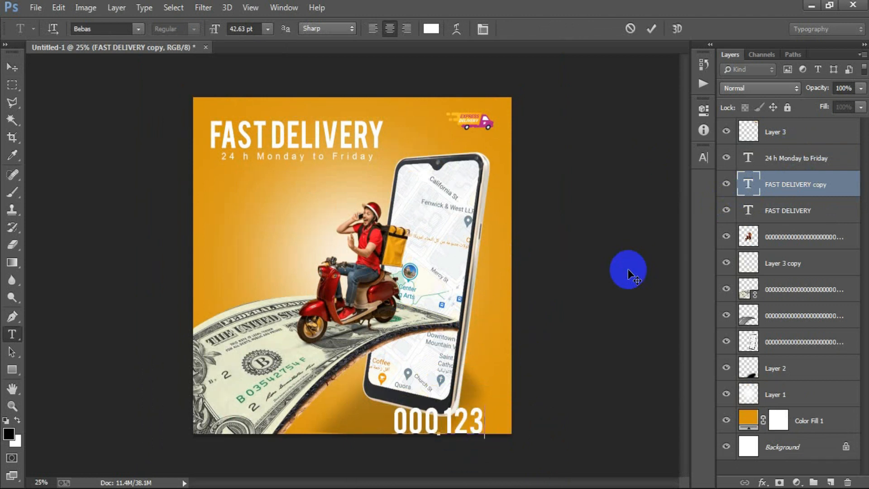
pyautogui.write('78')
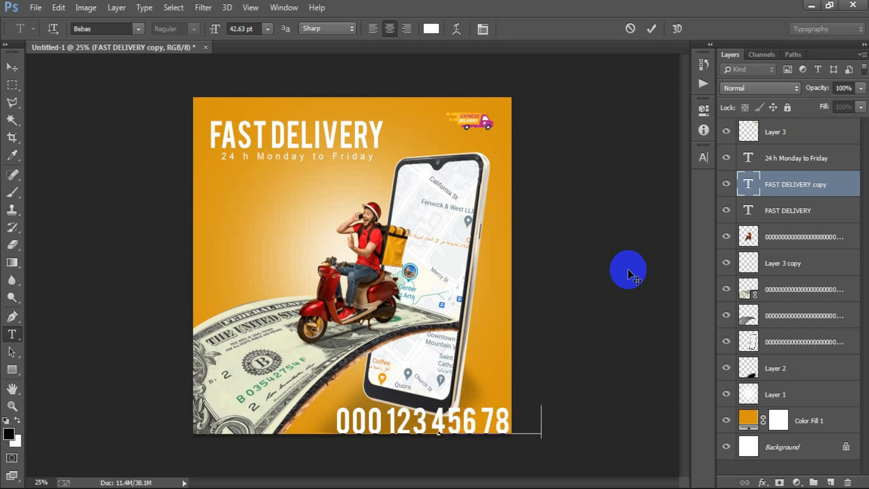
pyautogui.click(654, 29)
pyautogui.press('v')
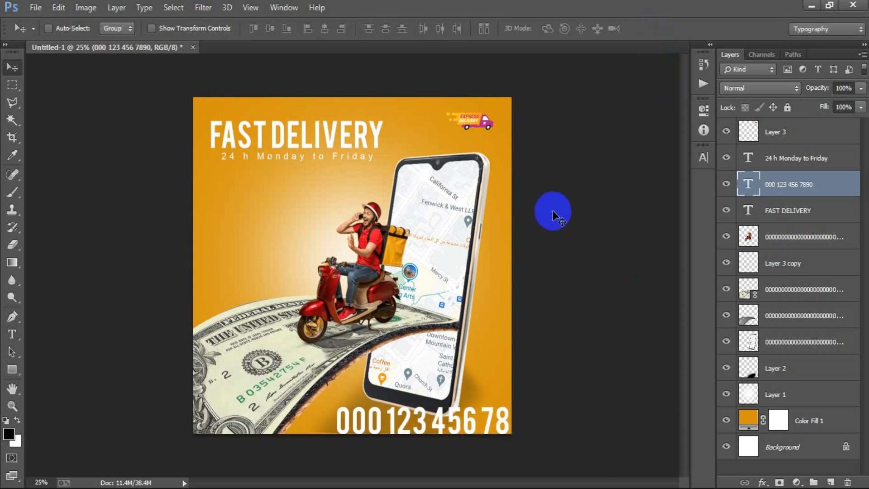
# - Scale the phone number text down to a small line in the canvas's bottom right corner and nudge it up and left
pyautogui.hotkey('ctrl', 't')
pyautogui.moveTo(541, 437); pyautogui.dragTo(516, 435)
pyautogui.click(575, 29)
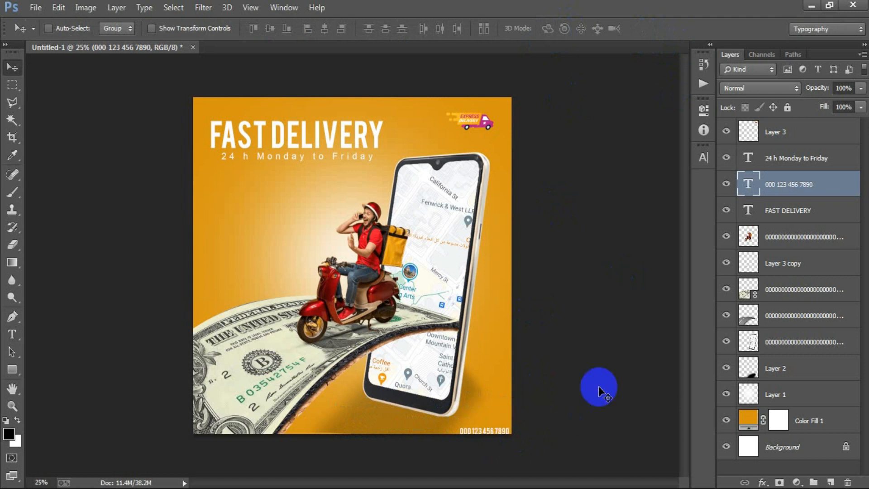
pyautogui.hotkey('shift', 'Up')
pyautogui.hotkey('shift', 'Up')
pyautogui.hotkey('shift', 'Up')
pyautogui.hotkey('shift', 'Up')
pyautogui.hotkey('shift', 'Up')
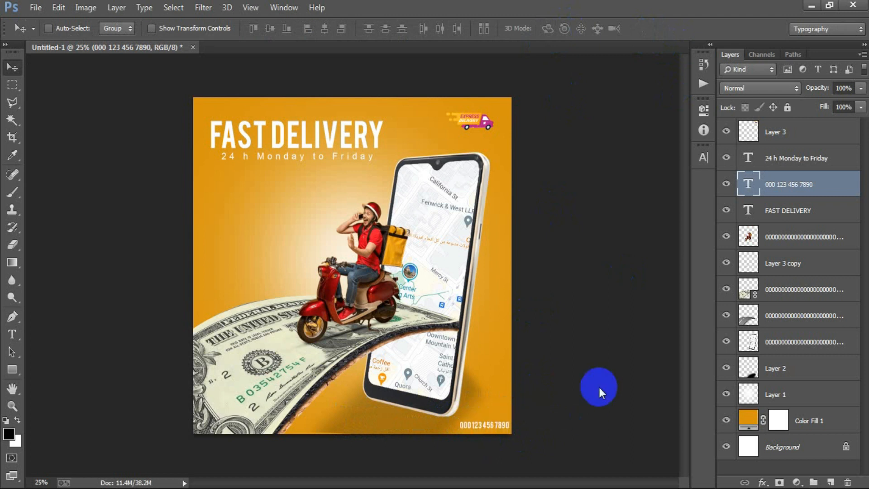
pyautogui.press('Left')
pyautogui.press('Left')
# - Delete the phone number text layer and check the overall poster
pyautogui.press('Delete')
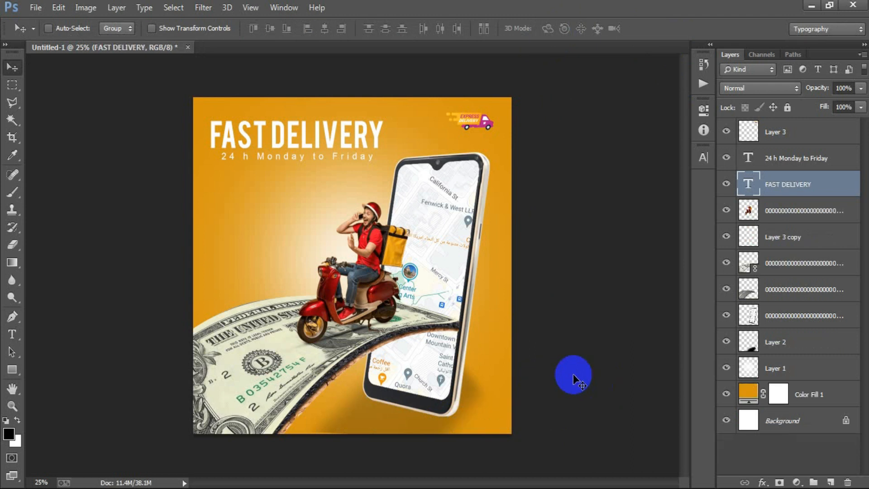
pyautogui.hotkey('ctrl', '+')
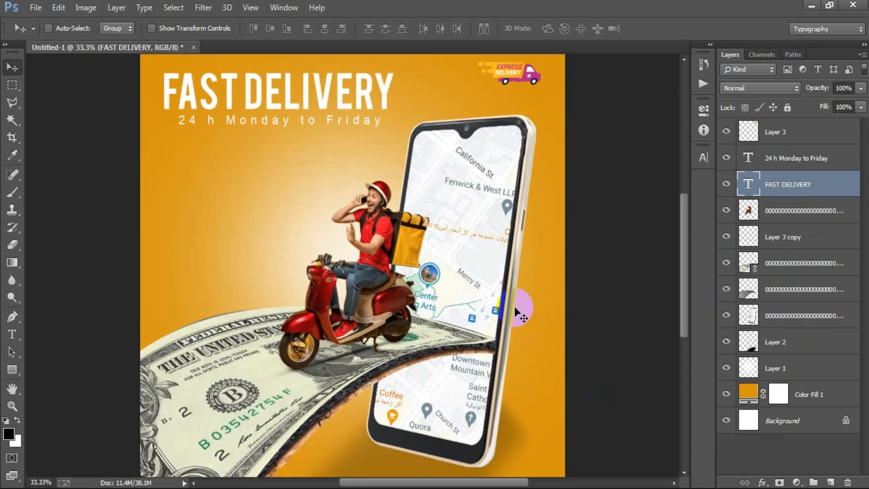
pyautogui.hotkey('ctrl', '-')
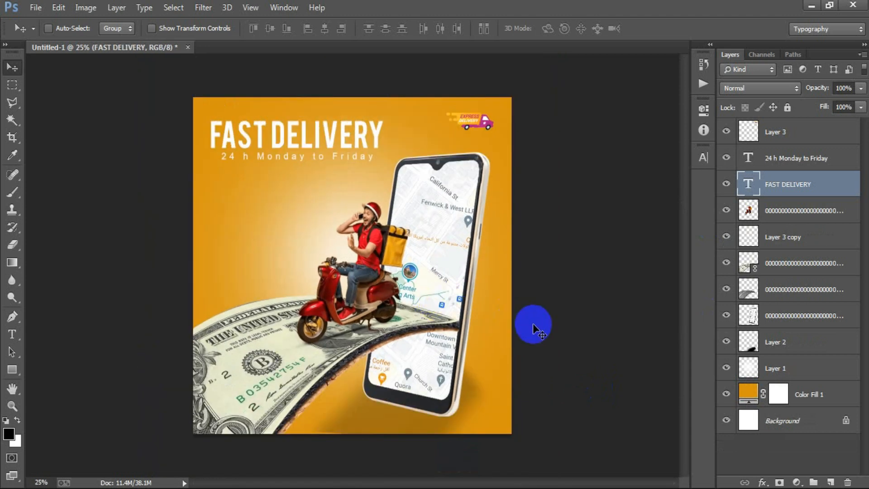